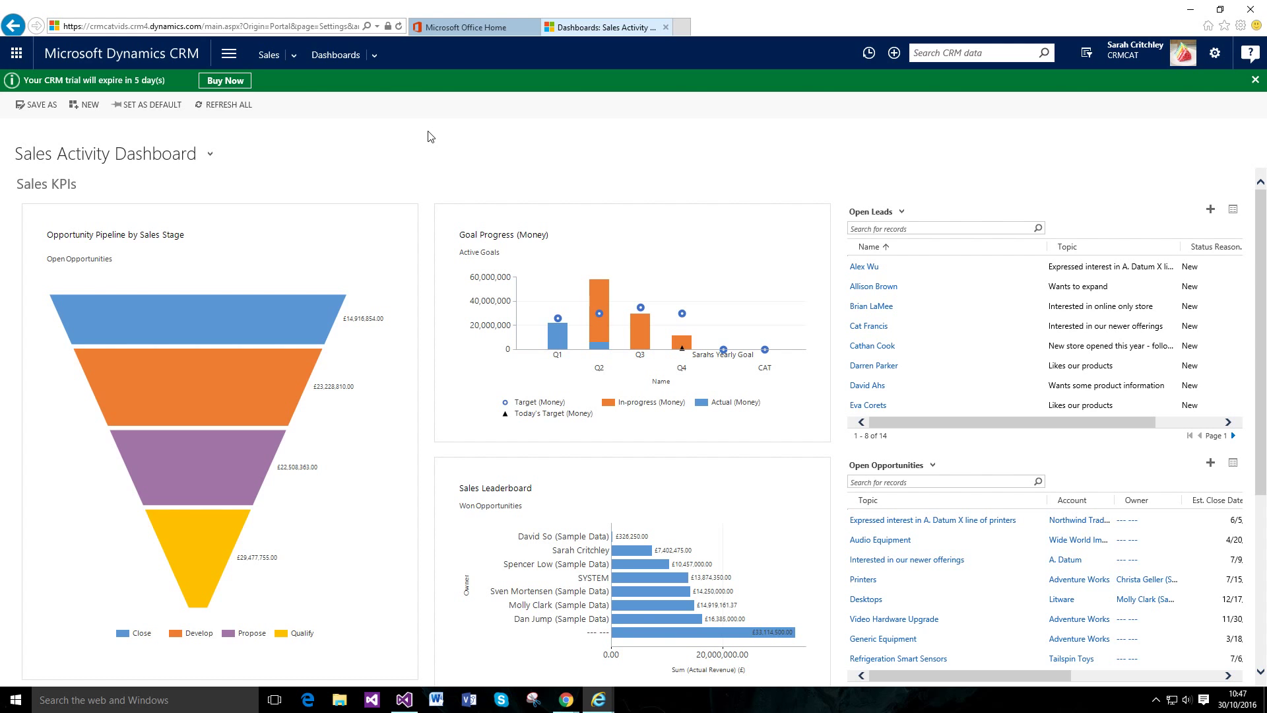
Open the sitemap navigation and go to Collateral > Sales Literature.
left_click(239, 55)
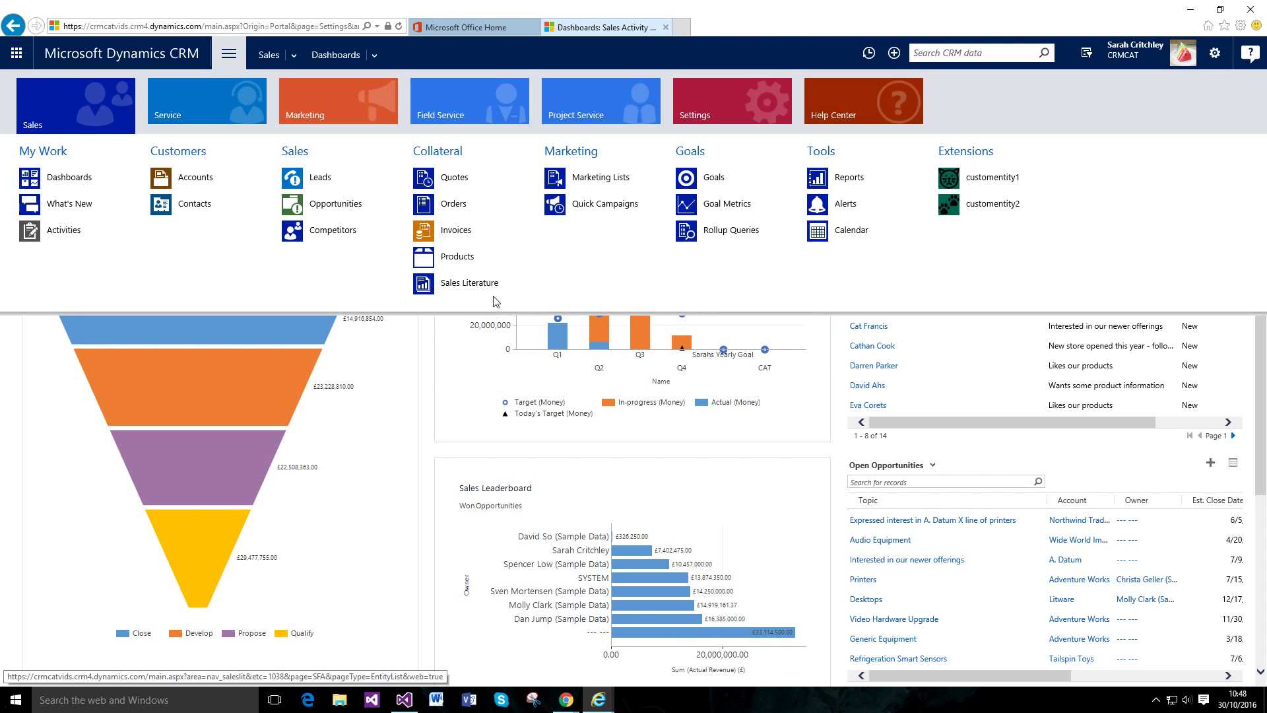
left_click(500, 285)
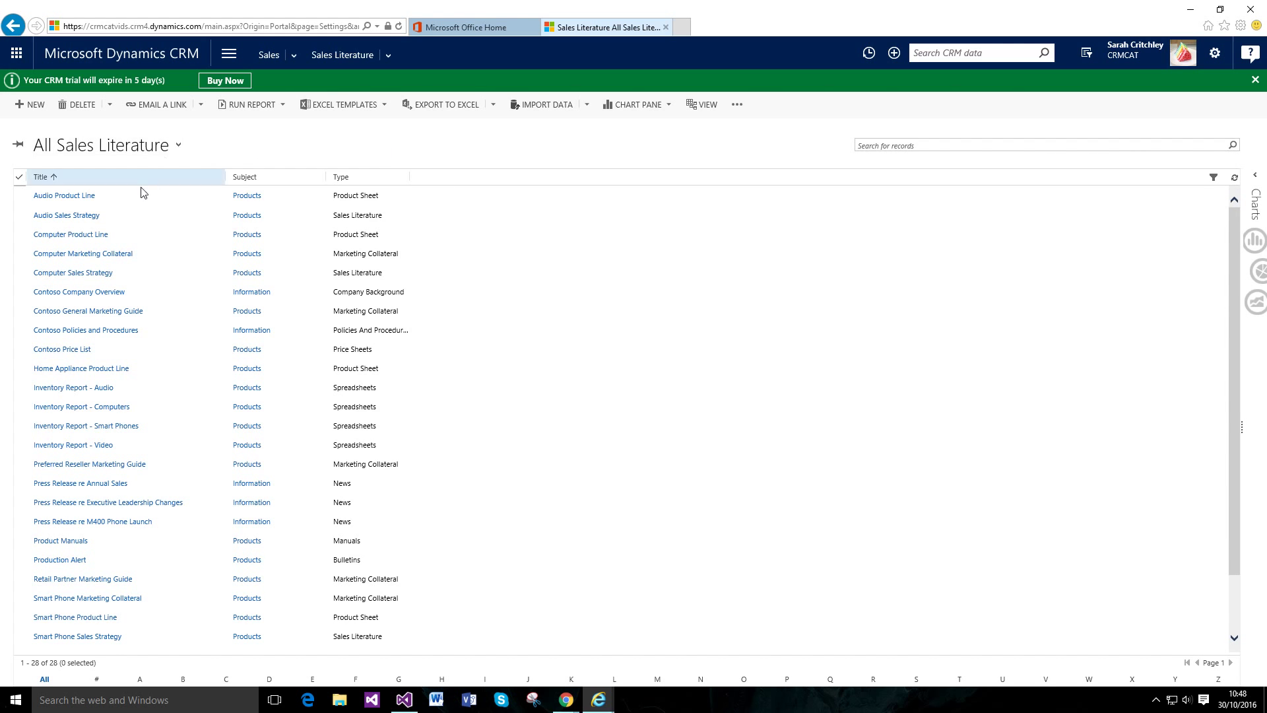
Scroll through the 28 sales literature records and open Audio Sales Strategy.
scroll(145, 581, "down", 1)
scroll(146, 581, "down", 1)
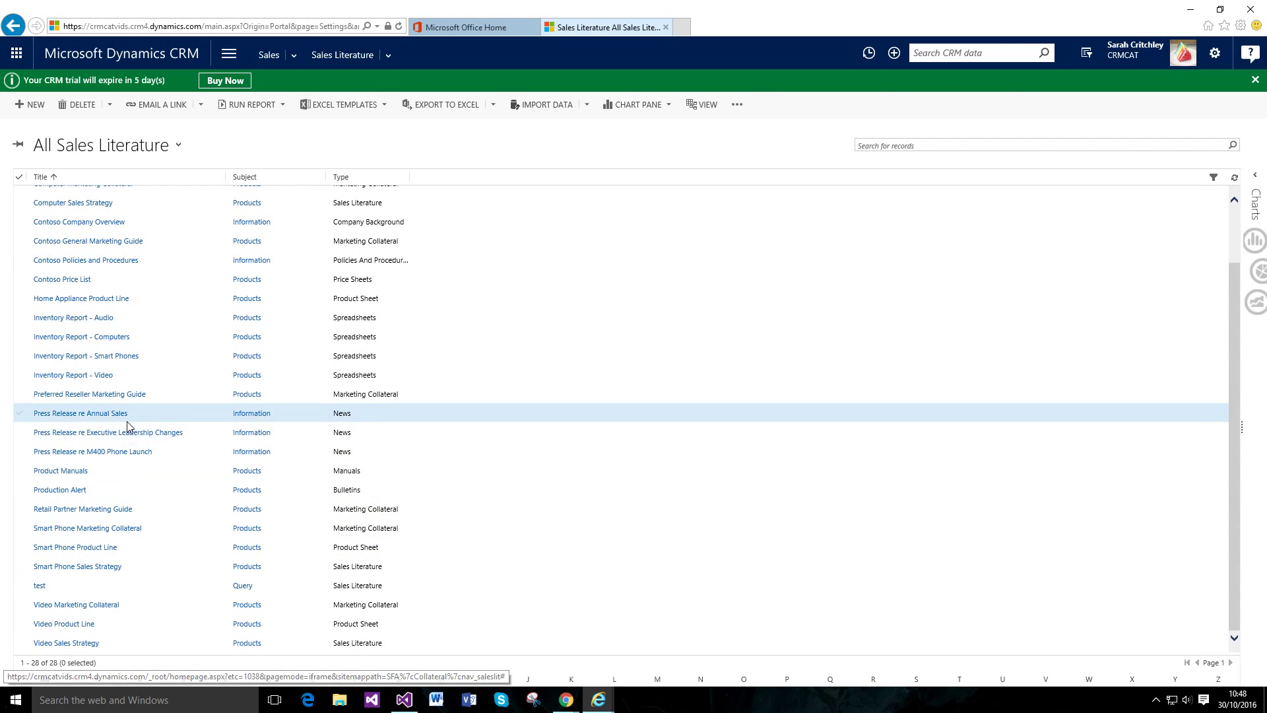
scroll(128, 430, "up", 2)
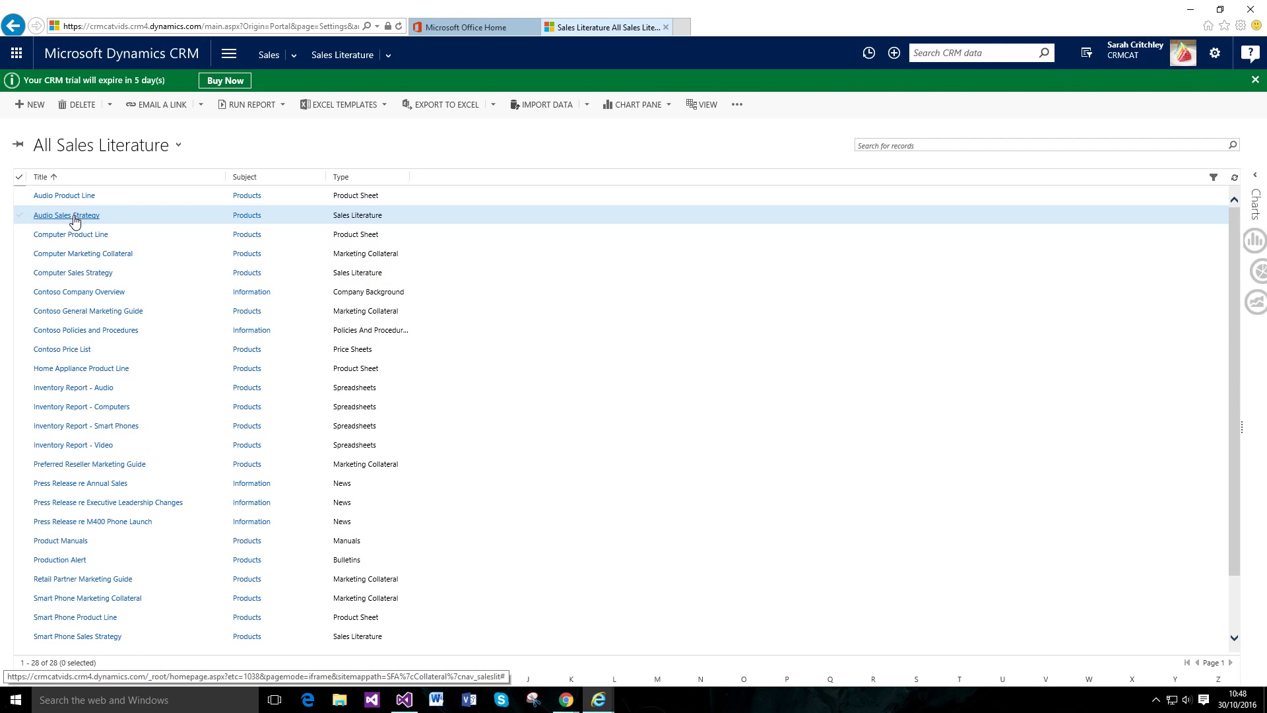
left_click(74, 215)
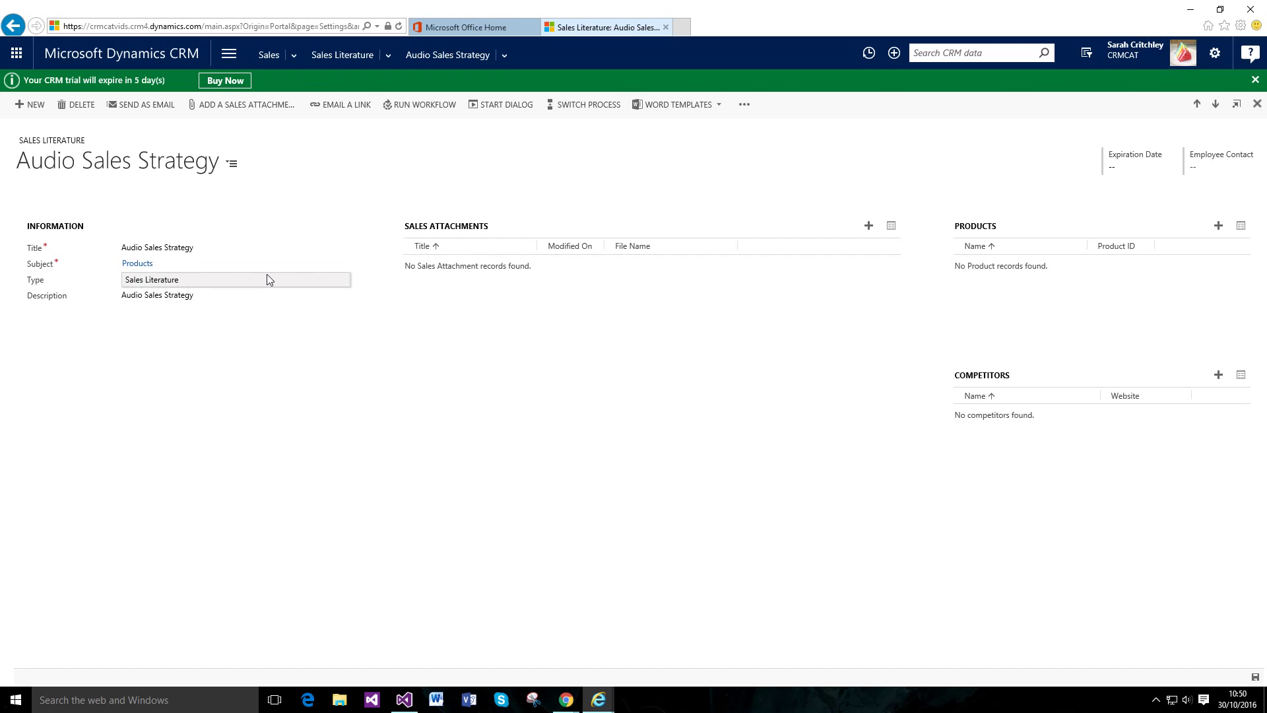
left_click(167, 285)
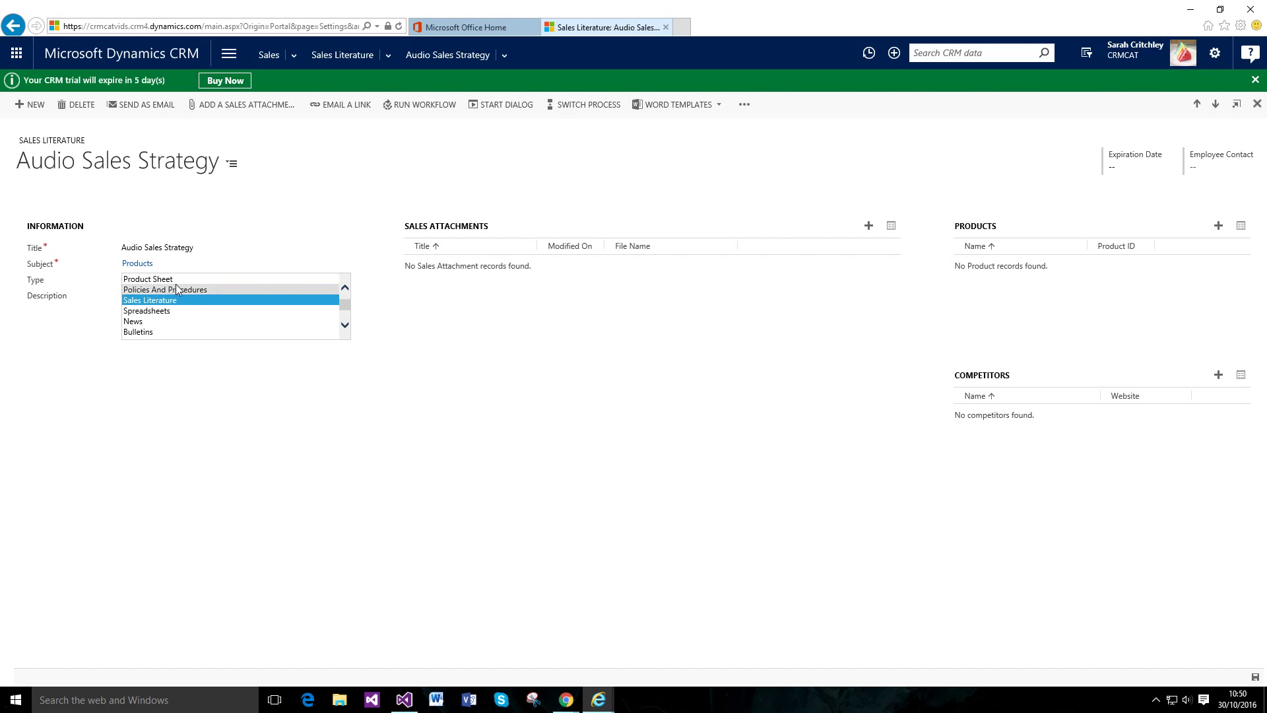
scroll(180, 320, "down", 2)
scroll(180, 322, "up", 3)
scroll(179, 323, "down", 3)
left_click(258, 392)
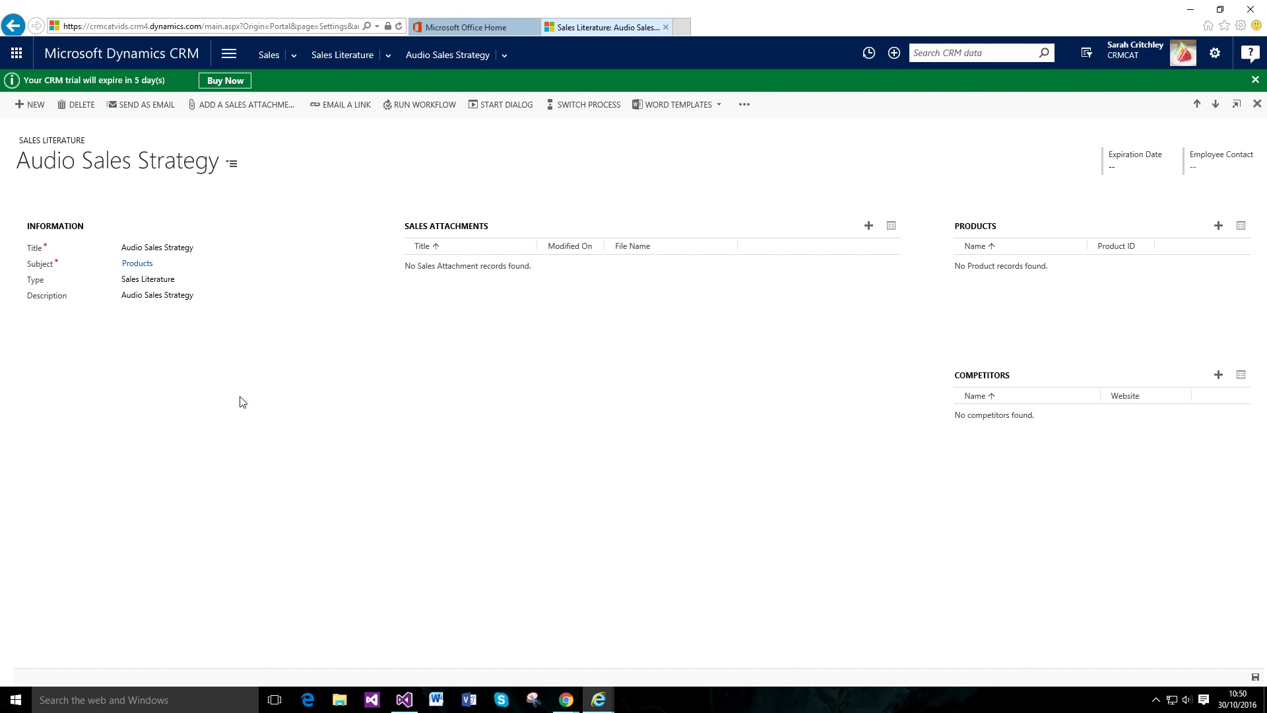
left_click(165, 307)
left_click(242, 453)
left_click(868, 227)
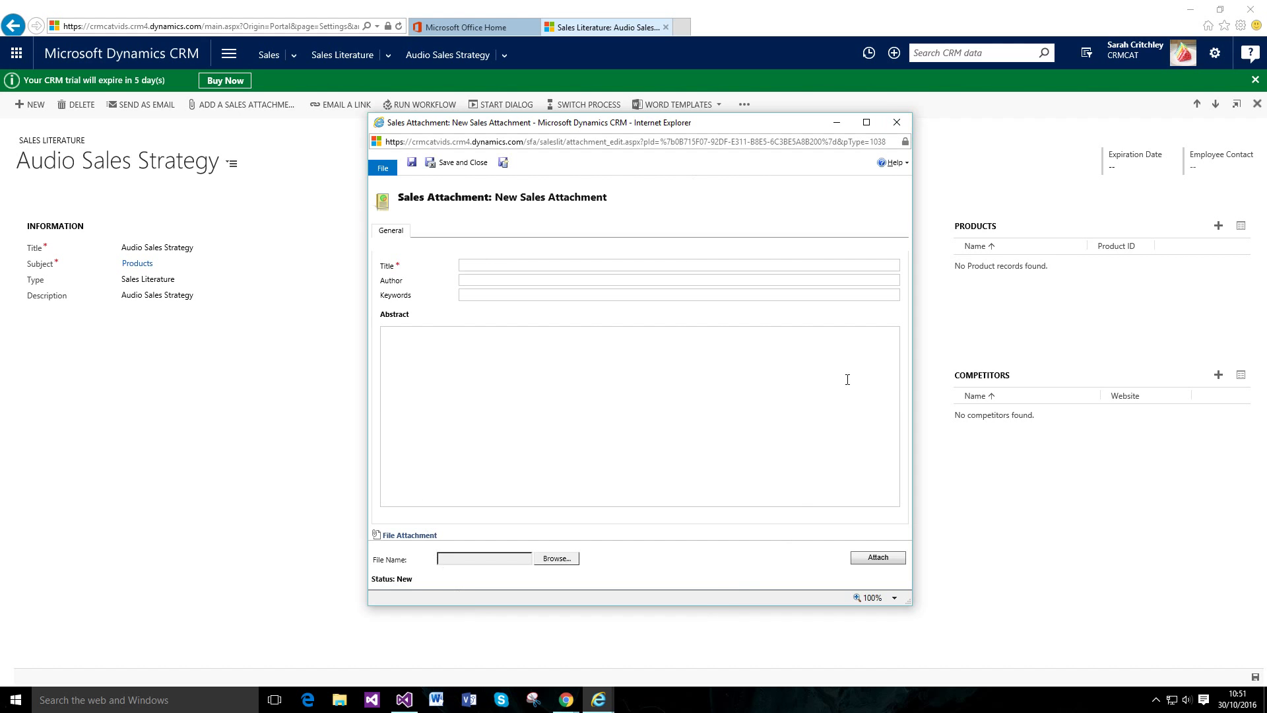
left_click(897, 123)
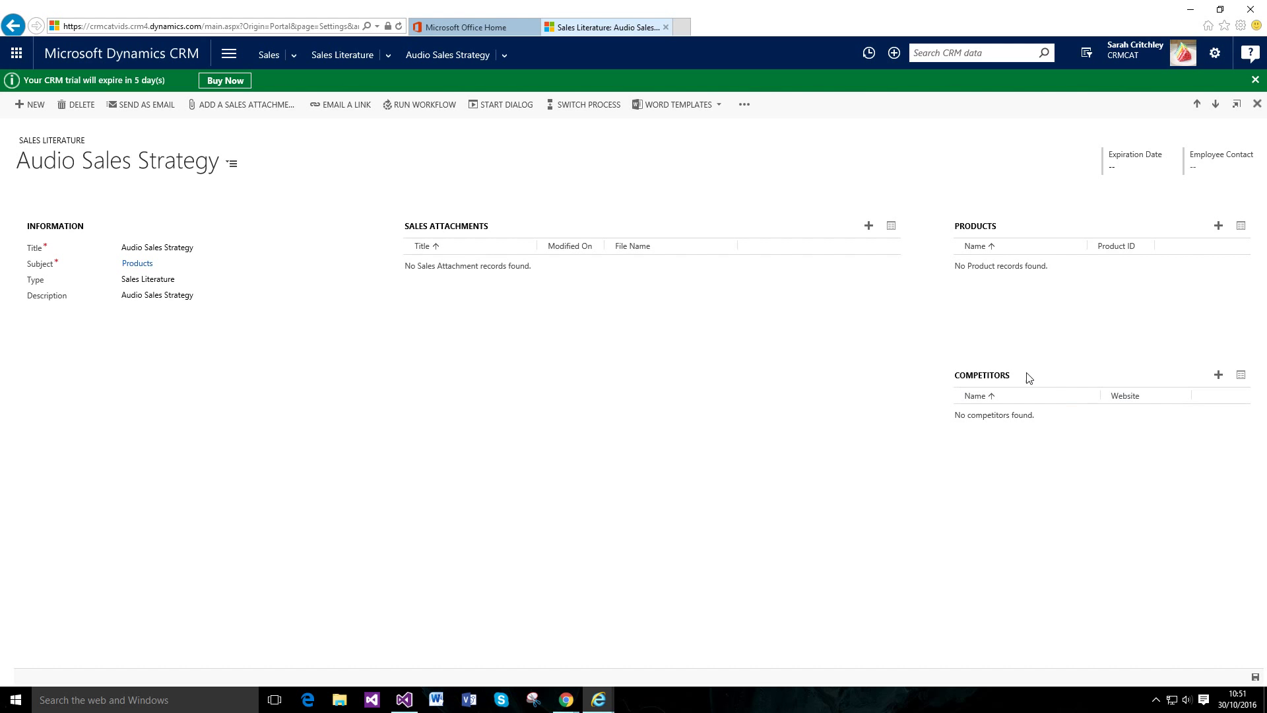
List available competitors for Audio Sales Strategy, then dismiss the results without choosing one.
left_click(1219, 375)
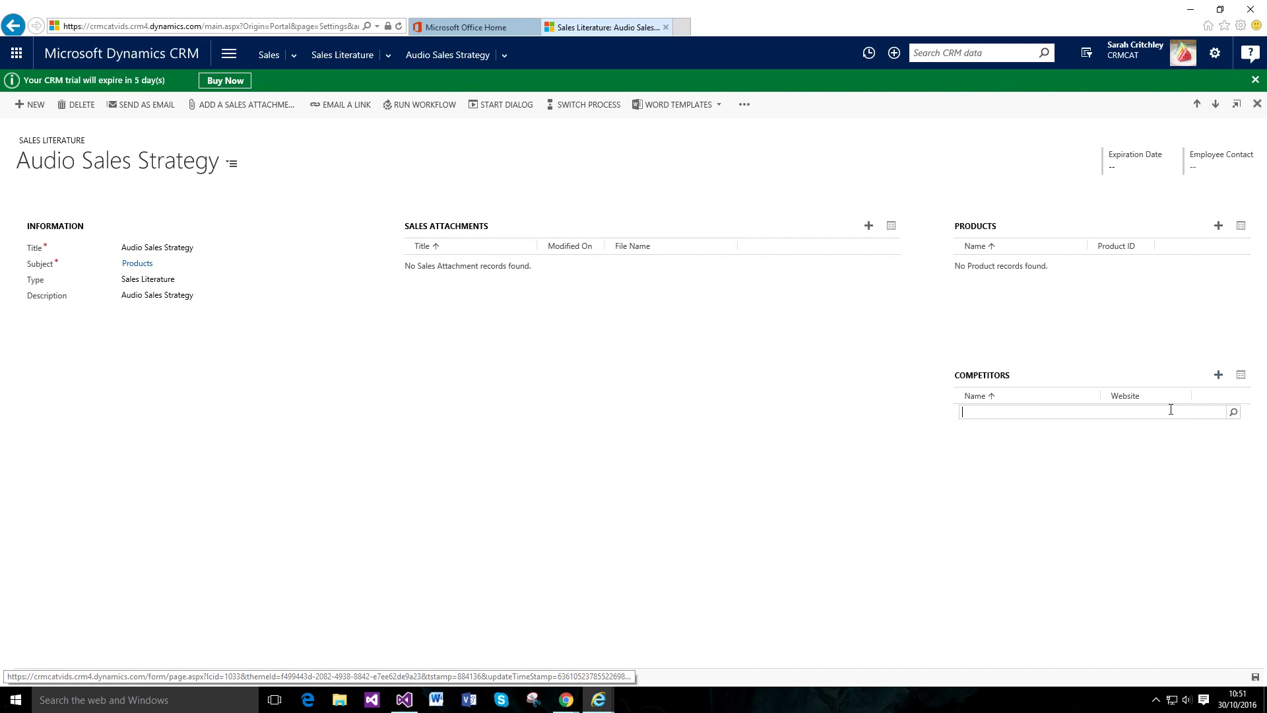
left_click(1234, 414)
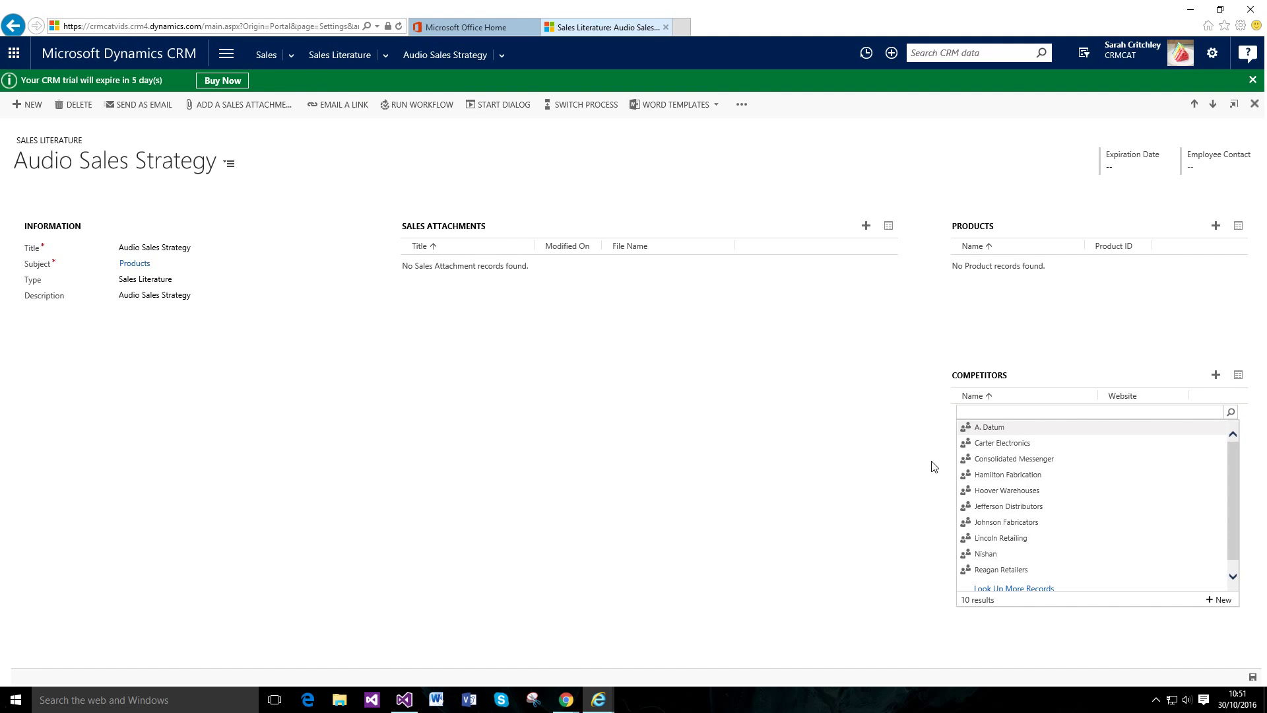
key("Escape")
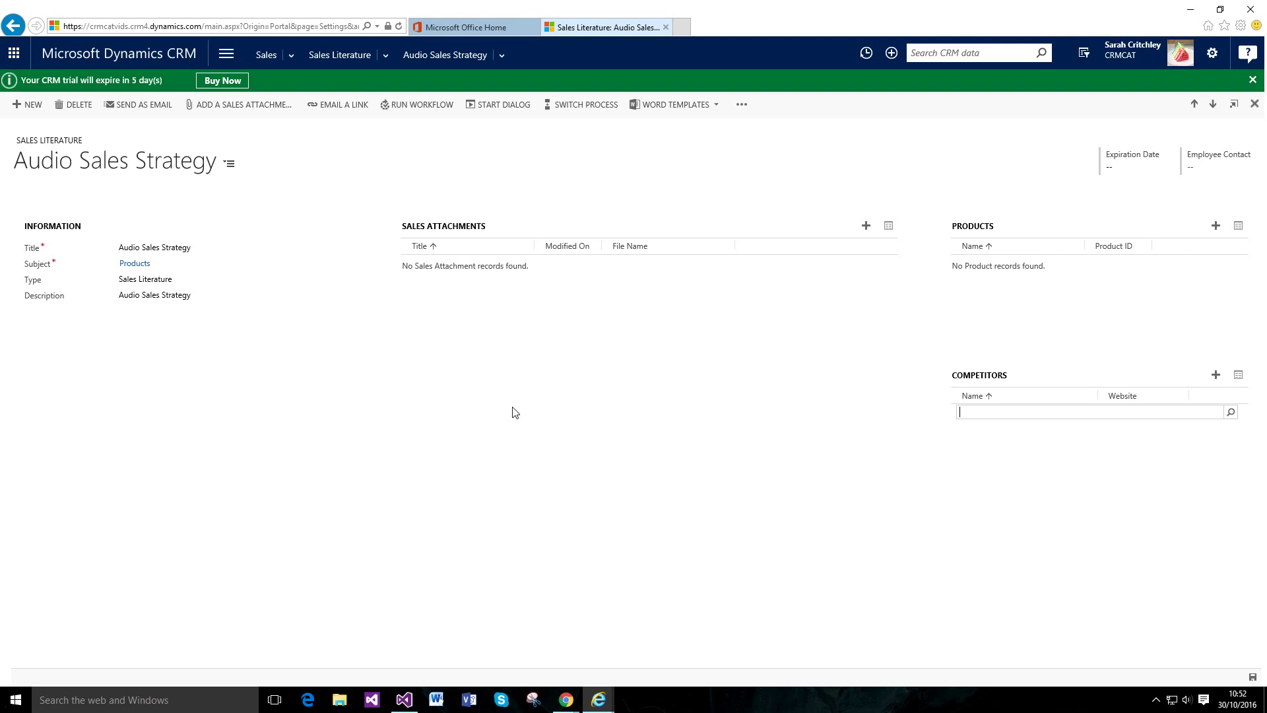
left_click(1144, 173)
left_click(1210, 177)
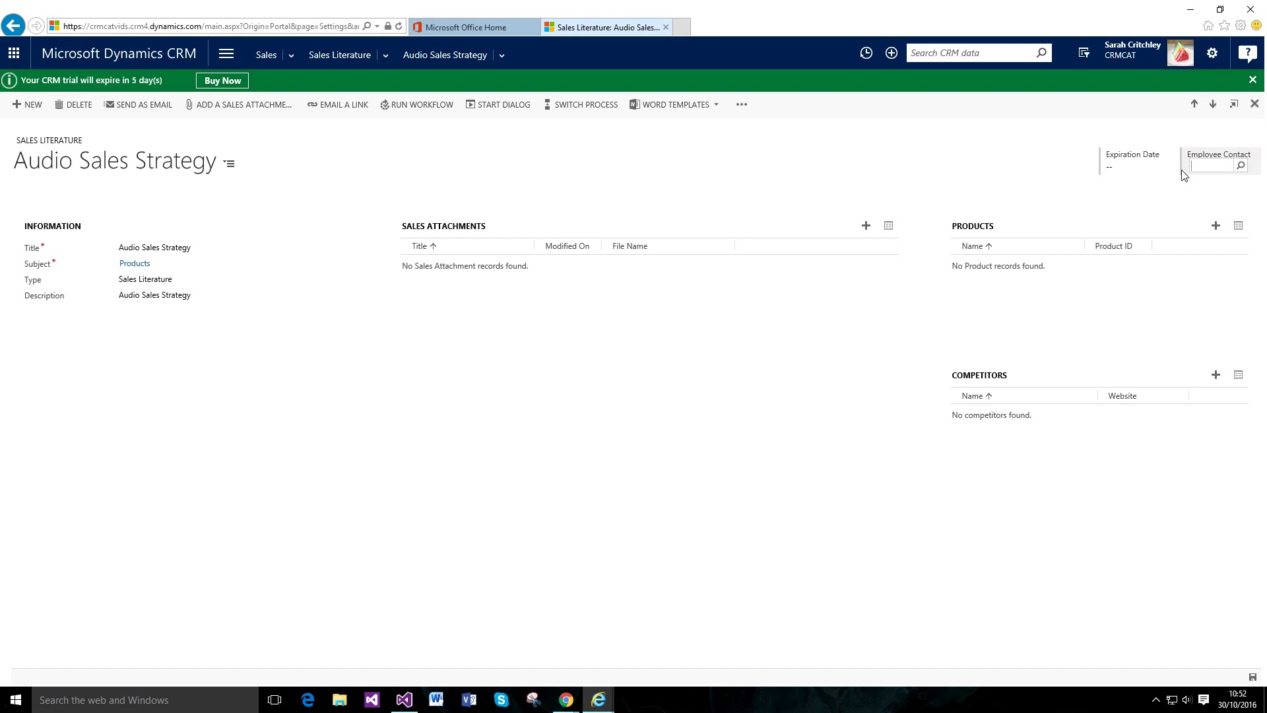
left_click(1146, 170)
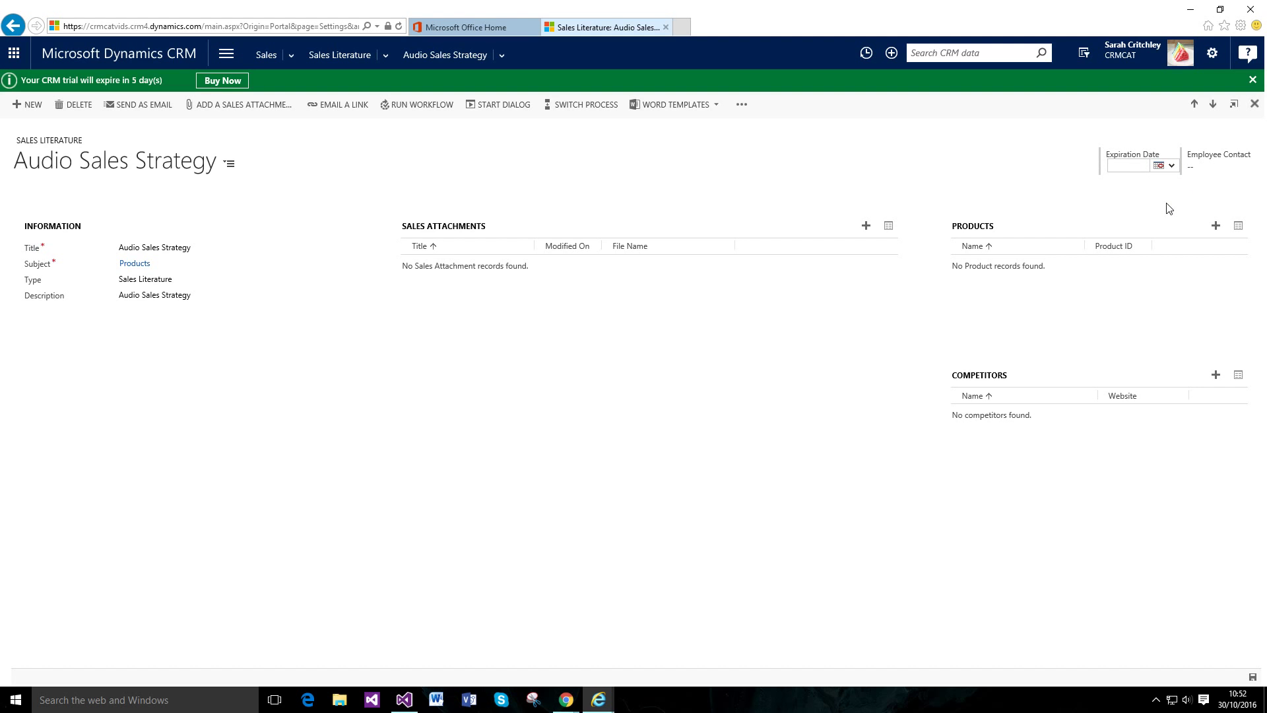
left_click(1079, 194)
Link the 12 inch Security Monitor product, then open and reposition the Advanced Find window.
left_click(1216, 226)
left_click(1231, 263)
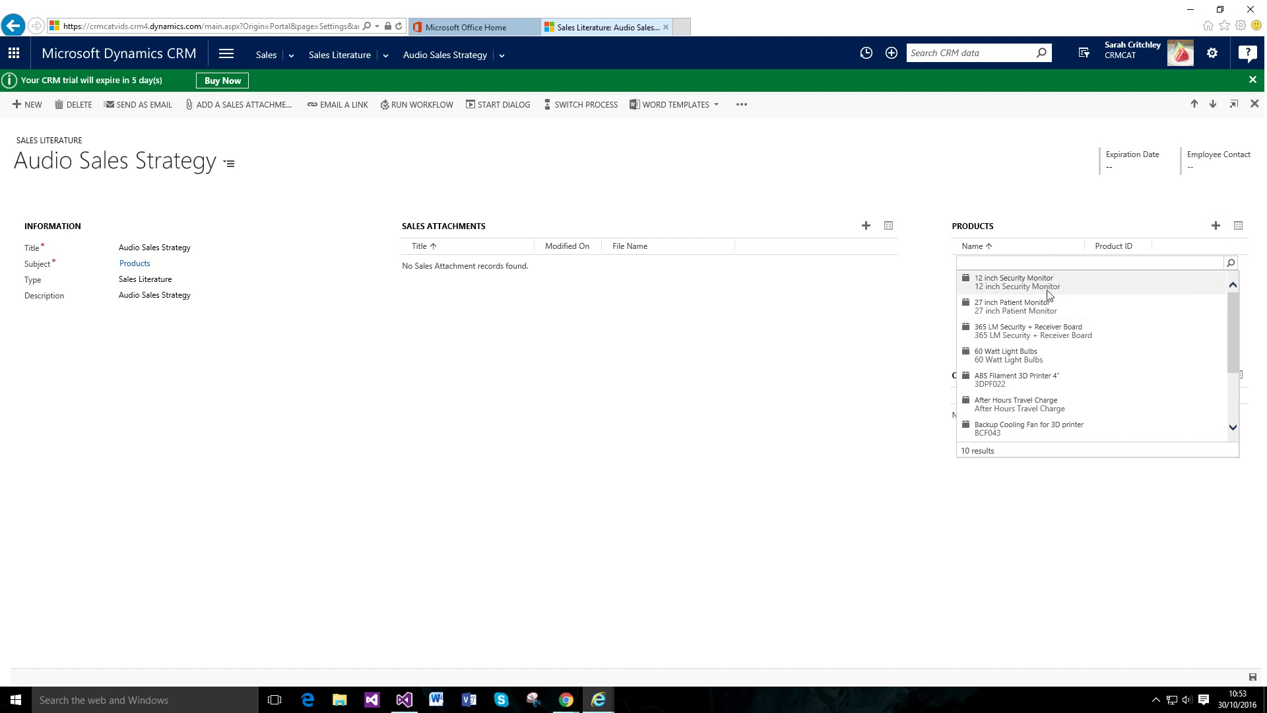
left_click(978, 286)
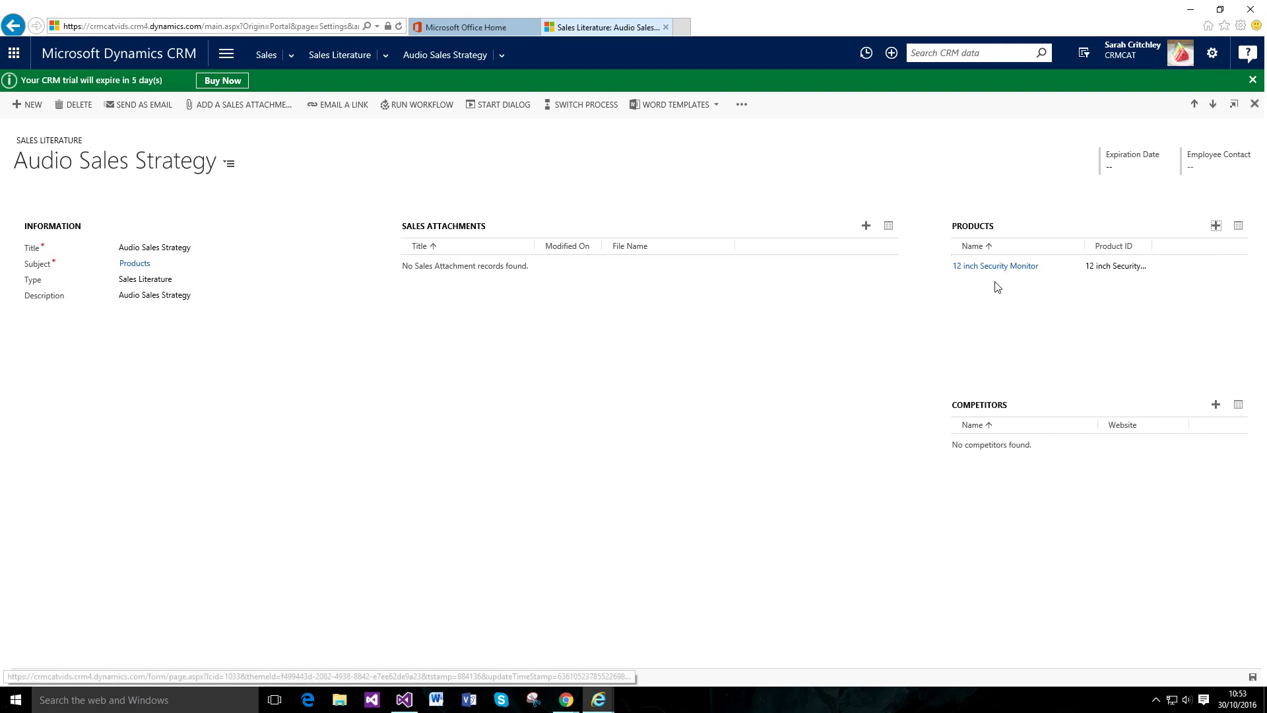
left_click(1083, 53)
left_click_drag(556, 119, 412, 82)
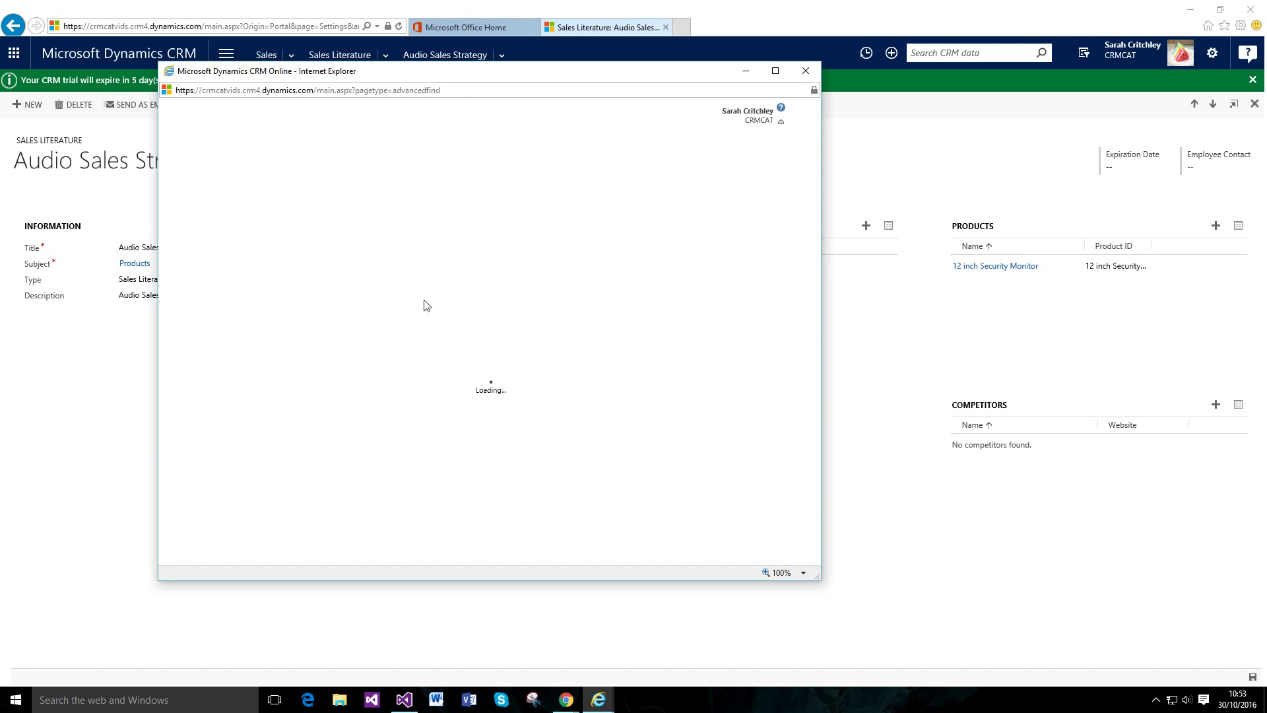
Set the Advanced Find record type to Sales Literature.
left_click(274, 202)
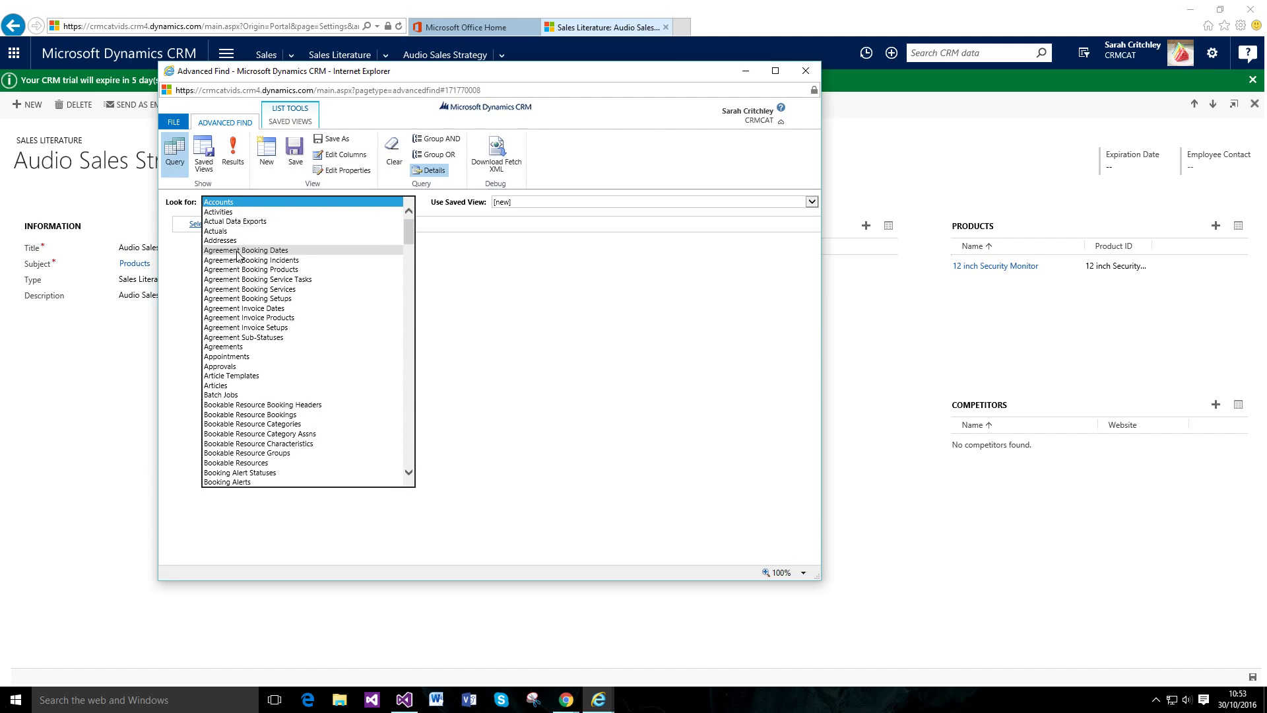
key("s")
scroll(261, 396, "down", 1)
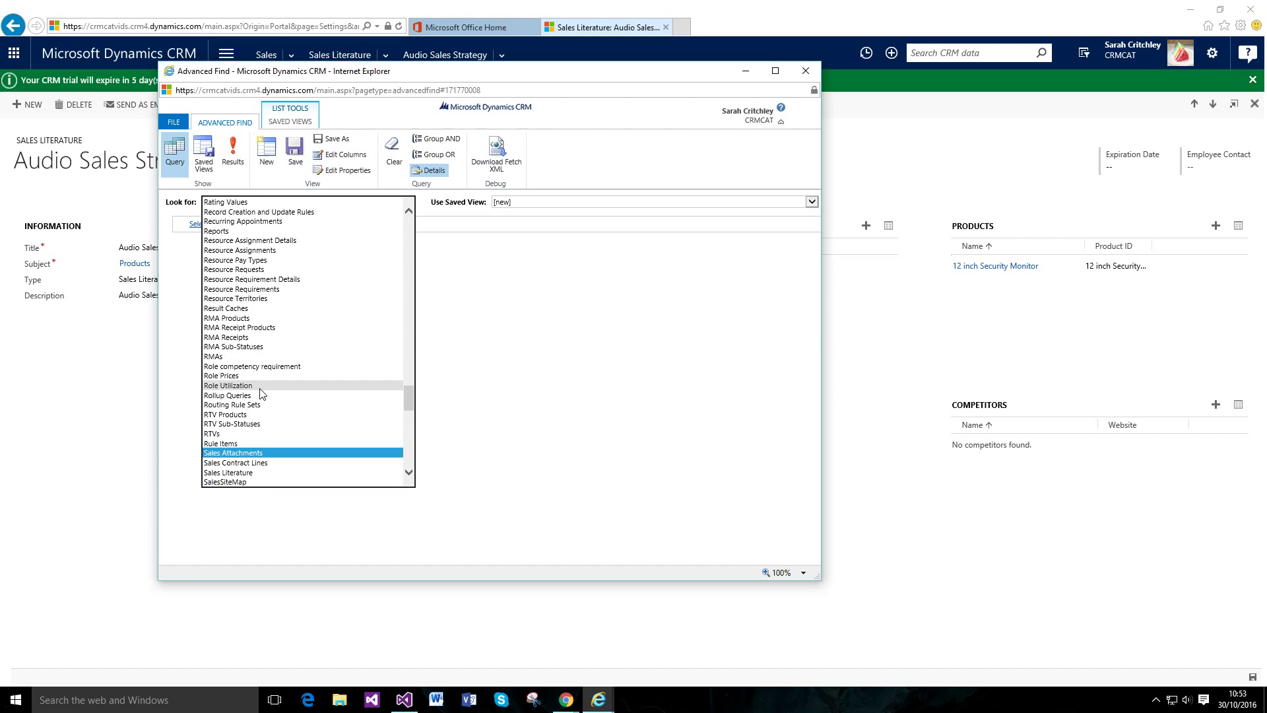
left_click(267, 470)
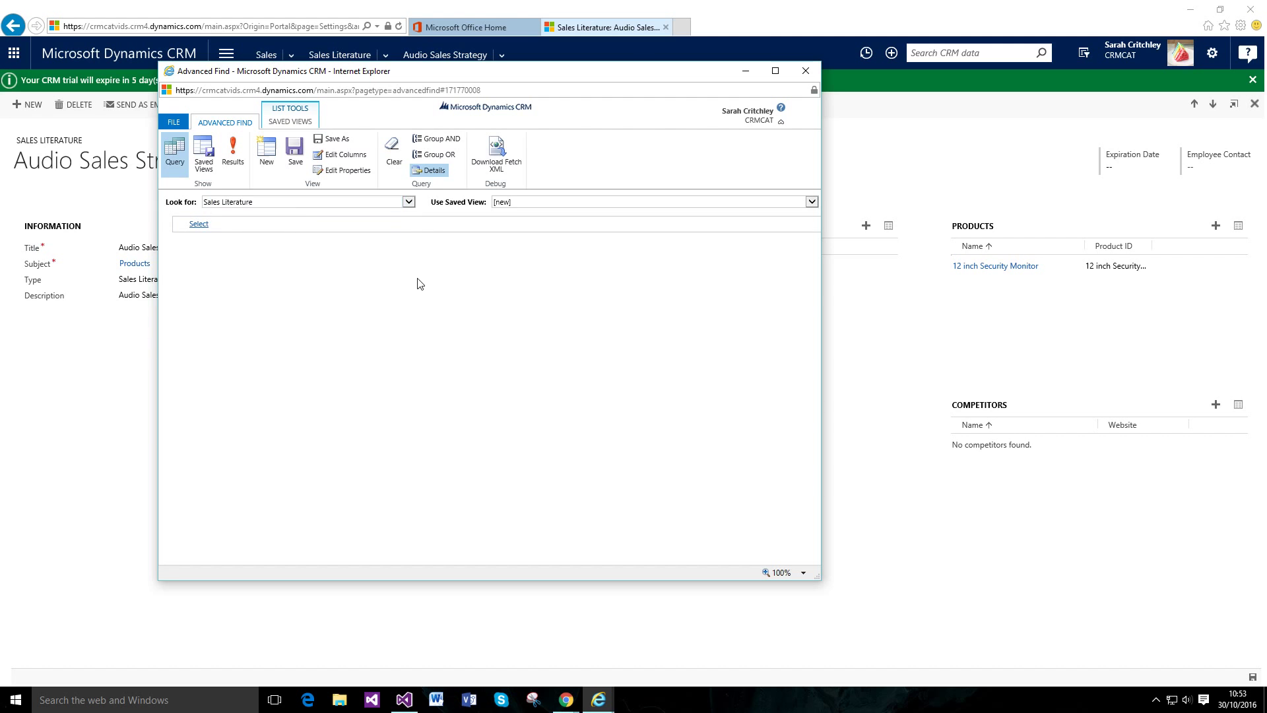
Add a condition: related Products' Product equals 12 inch Security Monitor.
left_click(198, 224)
scroll(259, 470, "down", 3)
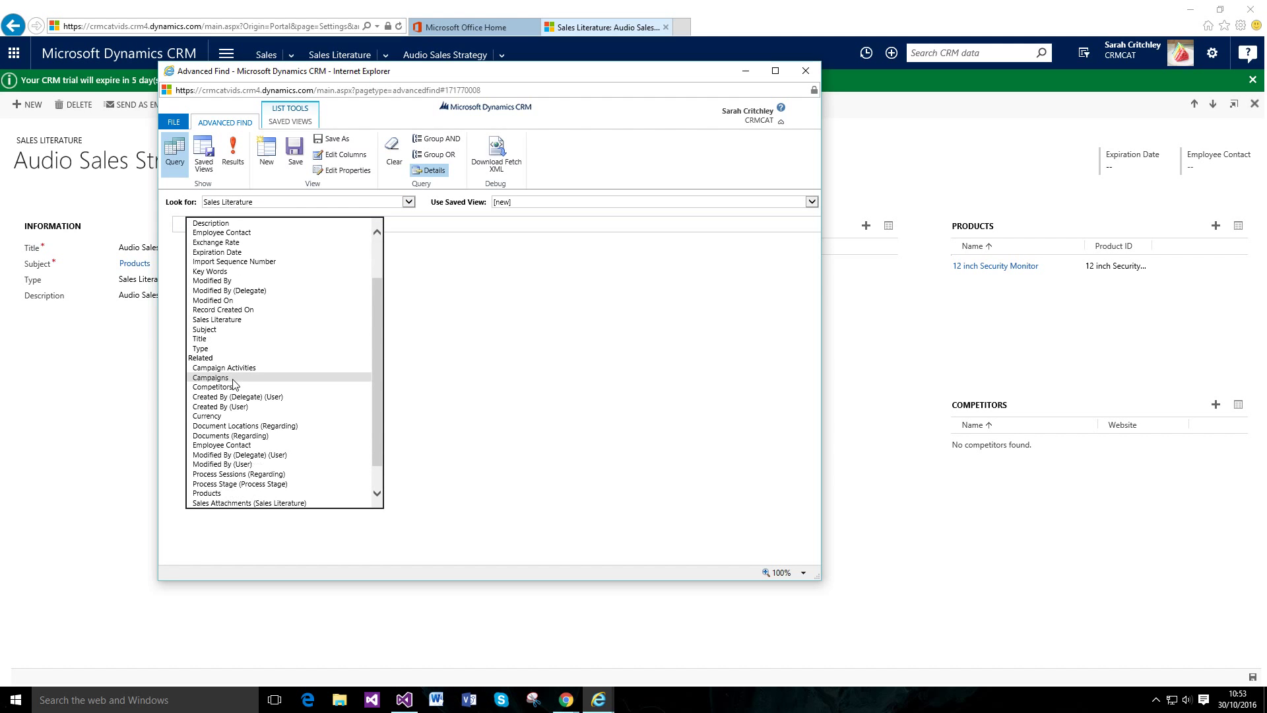
left_click(260, 466)
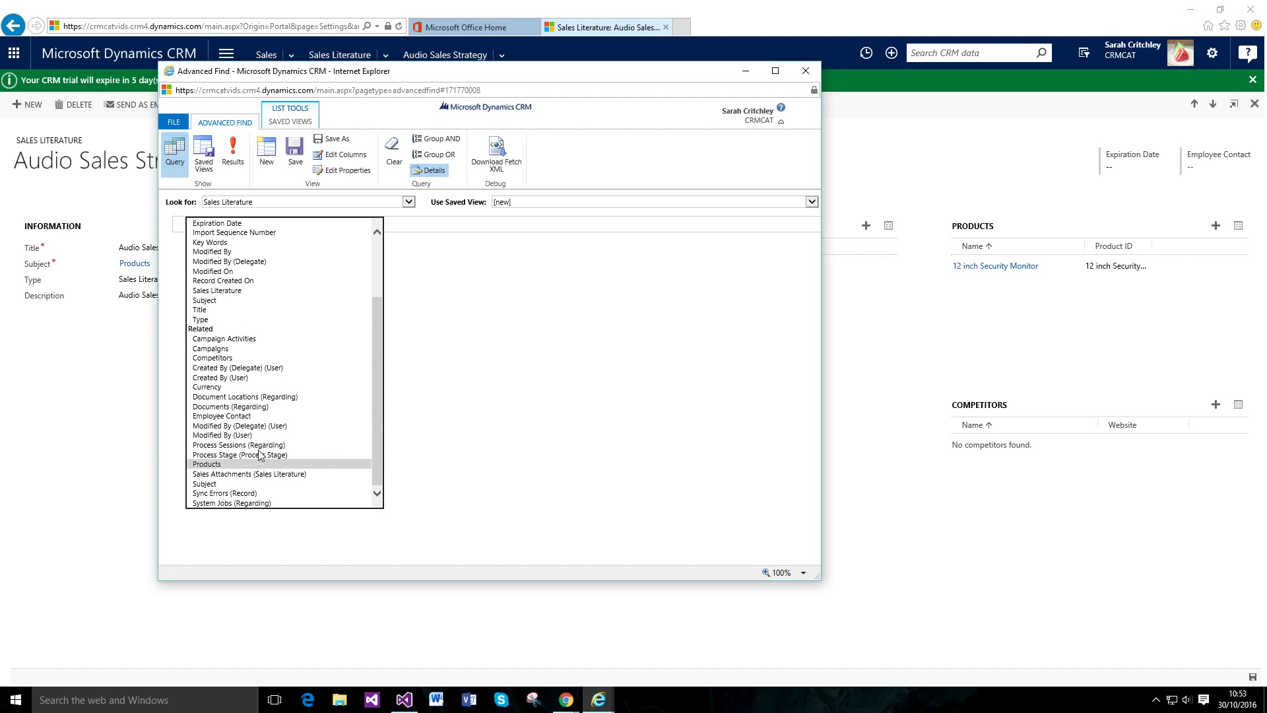
left_click(234, 259)
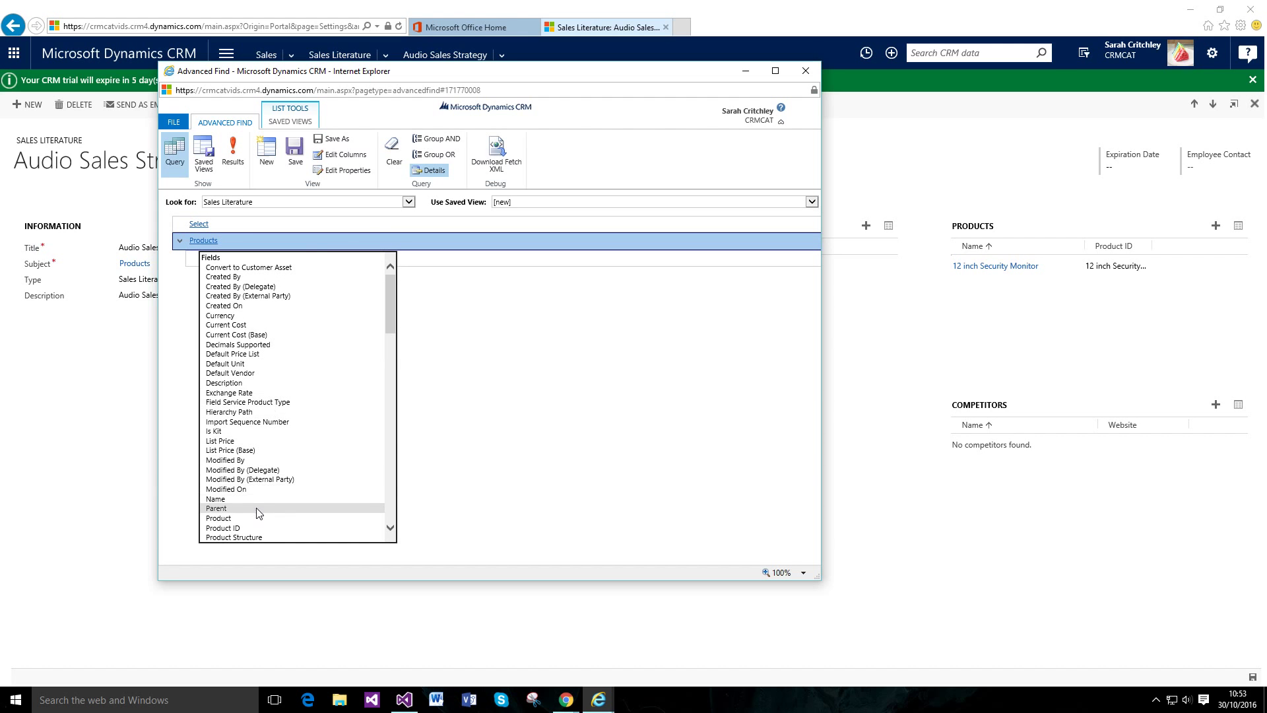
left_click(221, 518)
left_click(437, 259)
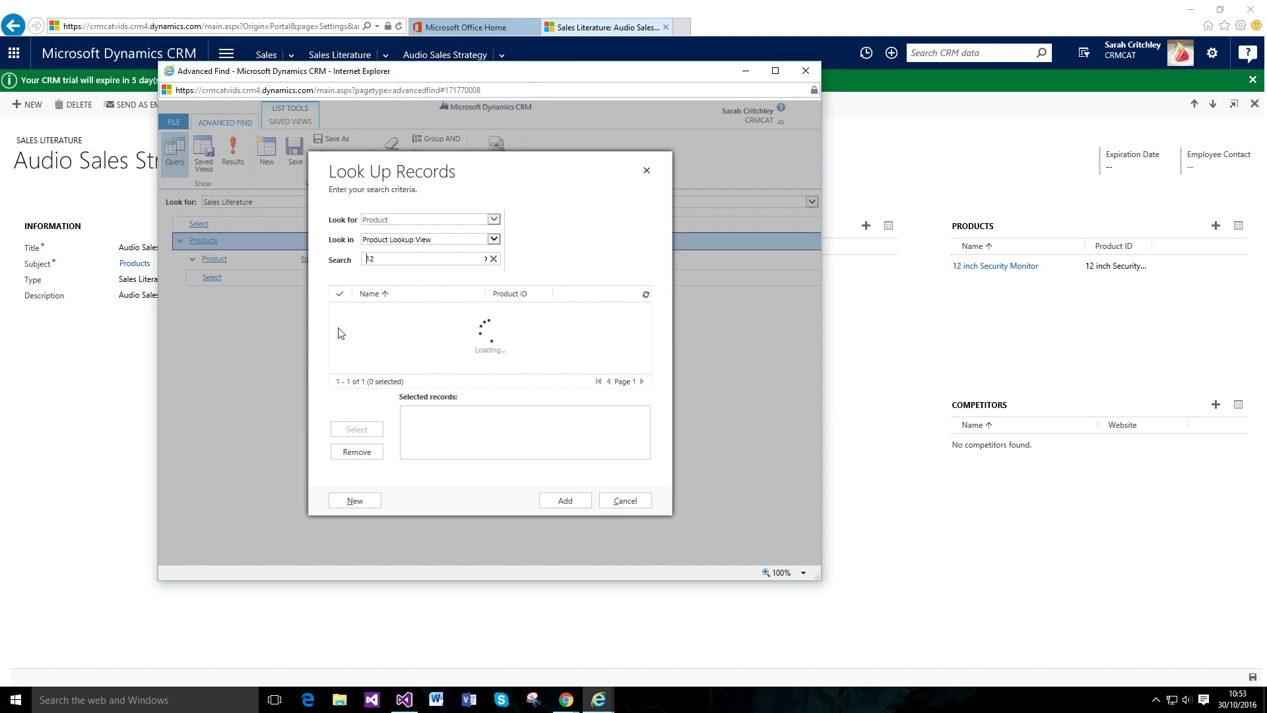
left_click(345, 311)
left_click(356, 430)
left_click(565, 500)
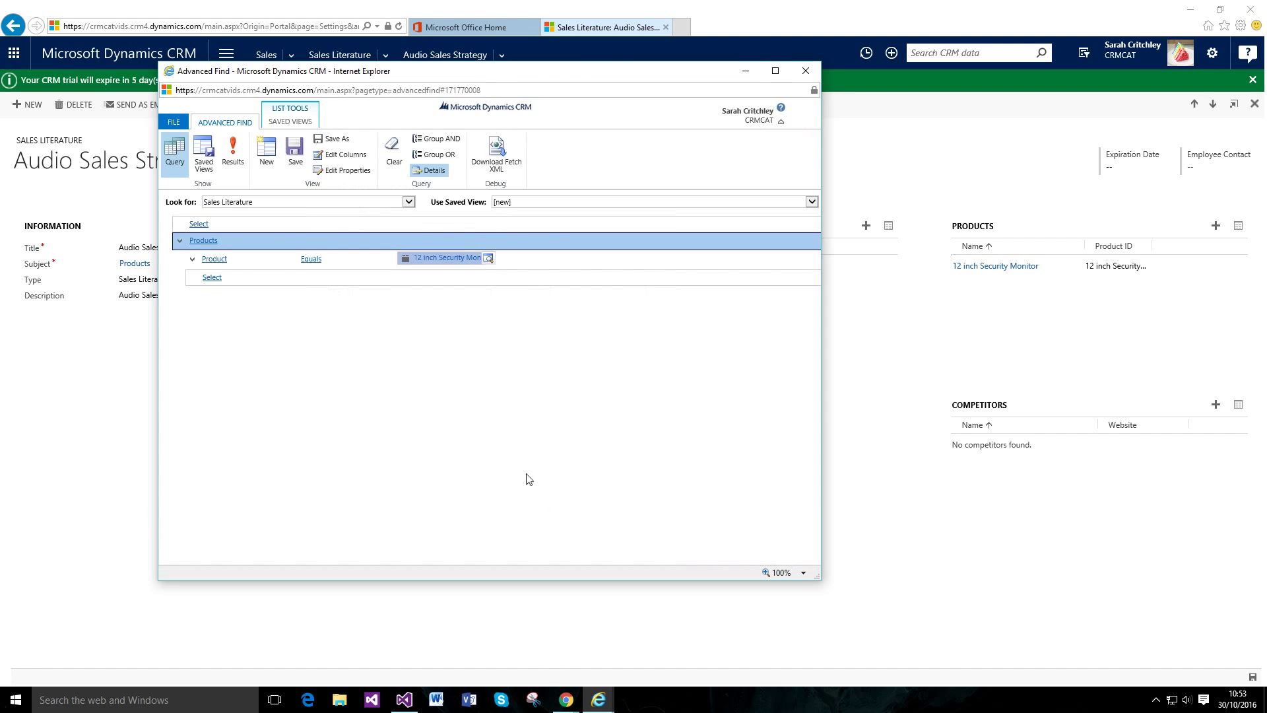
Run the query, select the Audio Sales Strategy result, return to the query, then close Advanced Find.
left_click(236, 173)
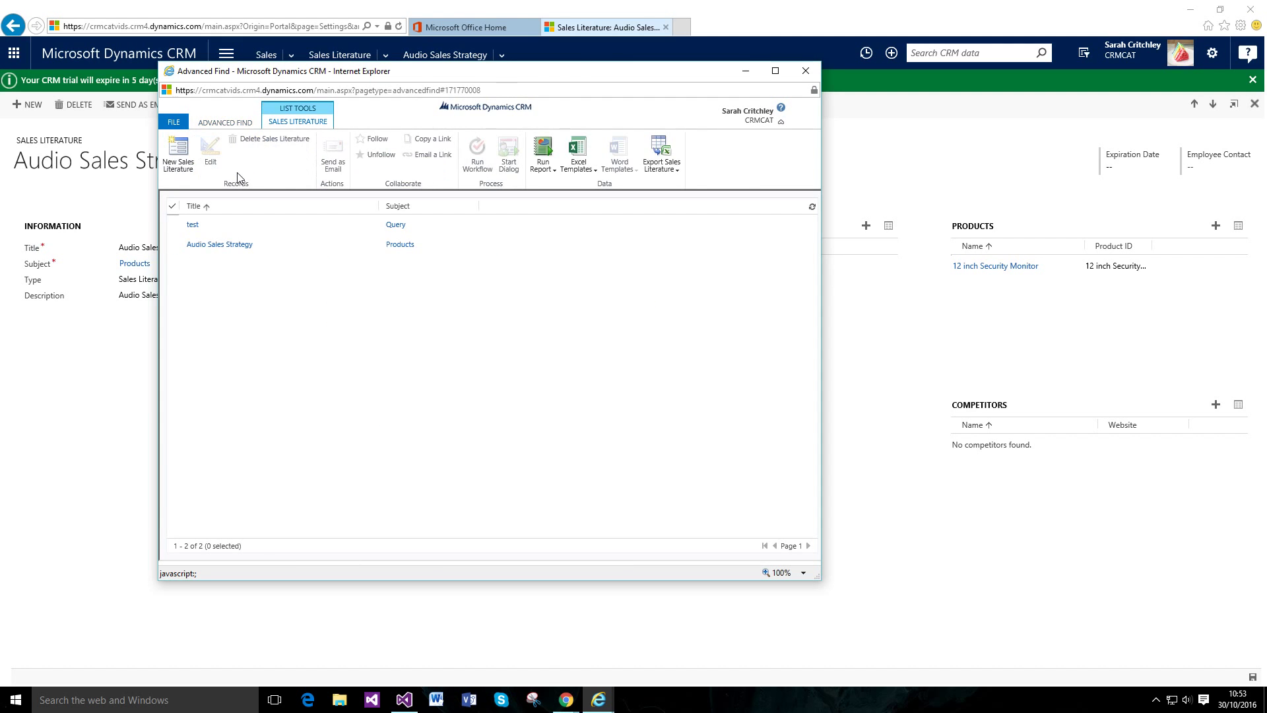
left_click_drag(287, 74, 659, 101)
left_click(547, 273)
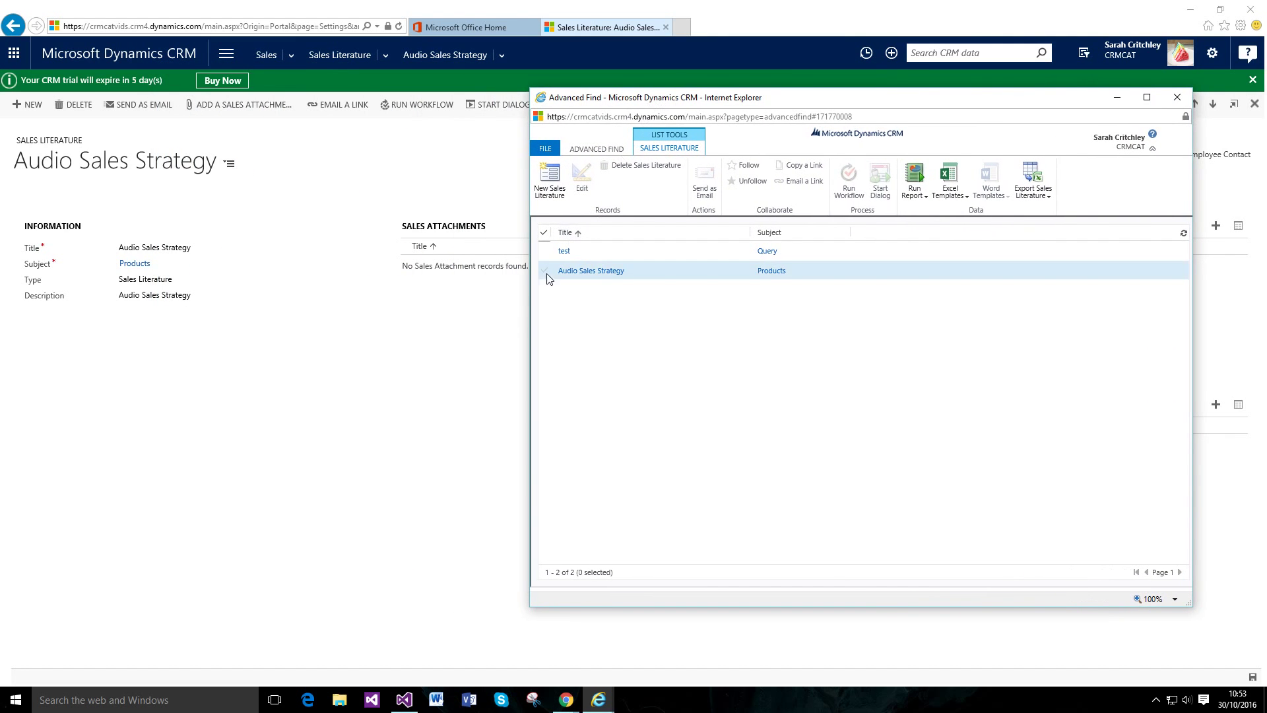
left_click(608, 149)
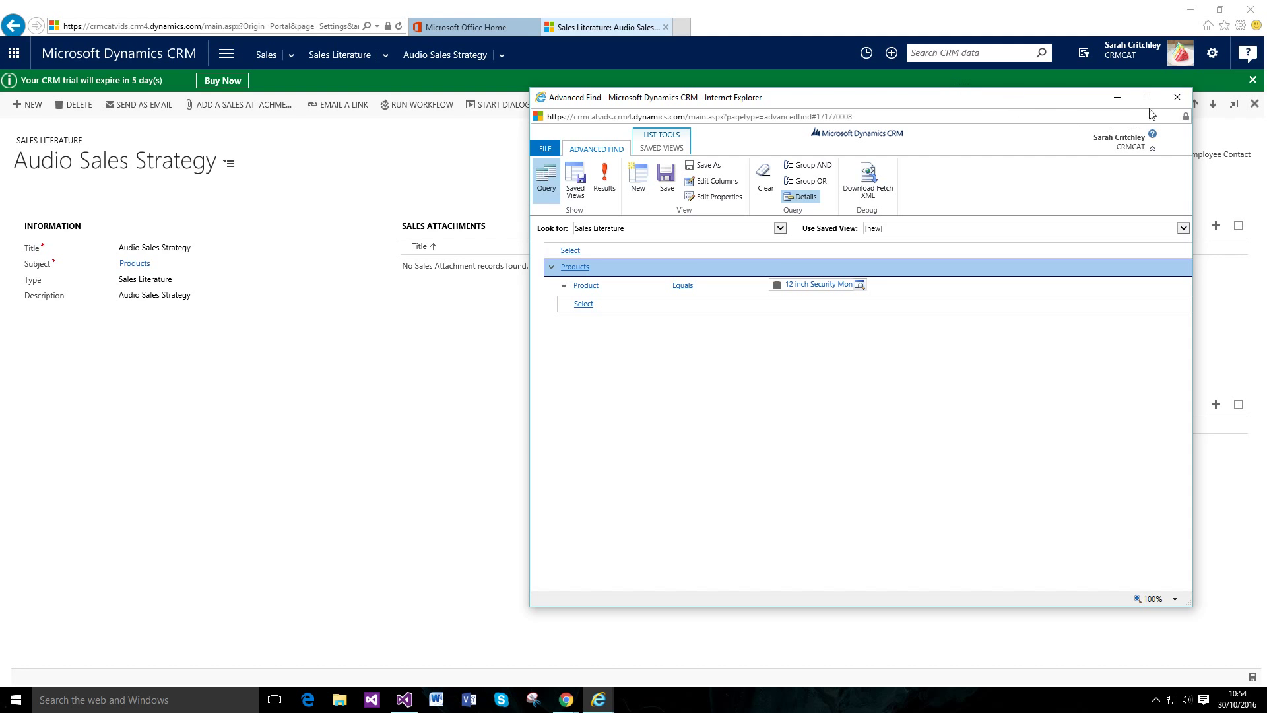
left_click(1177, 98)
Leave Advanced Find without saving and open the record's related-areas dropdown.
left_click(608, 350)
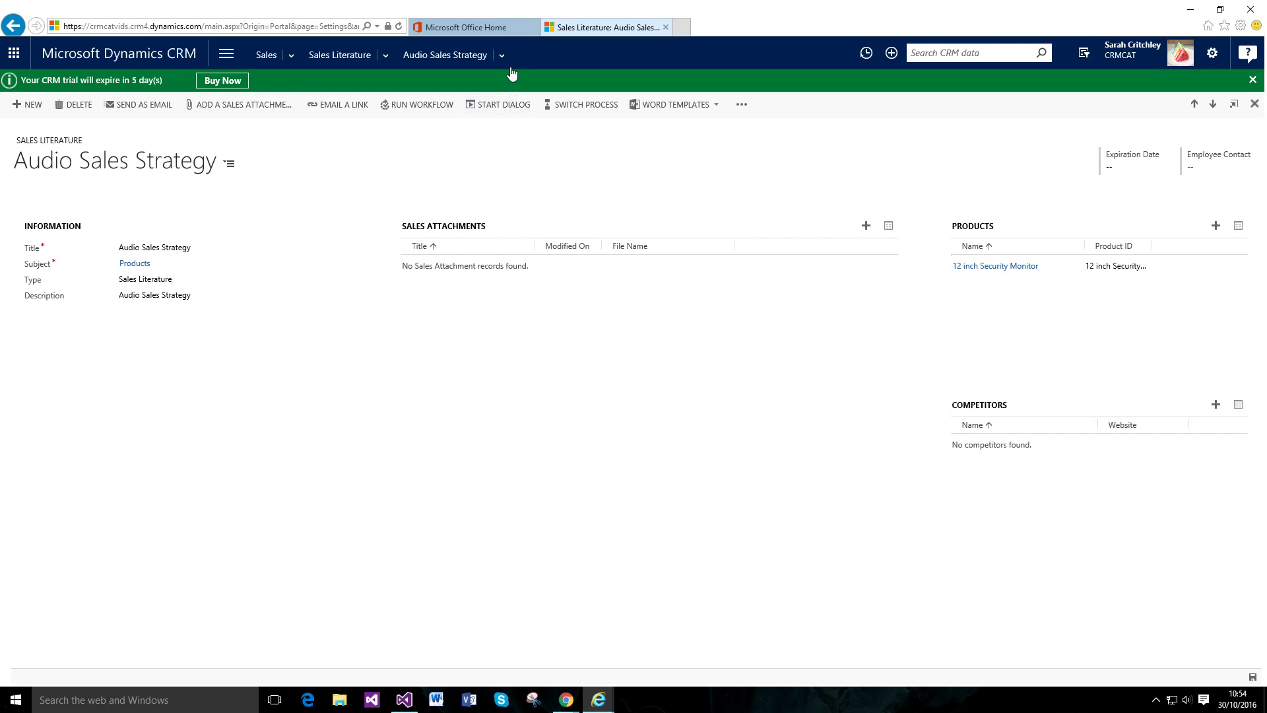
left_click(501, 56)
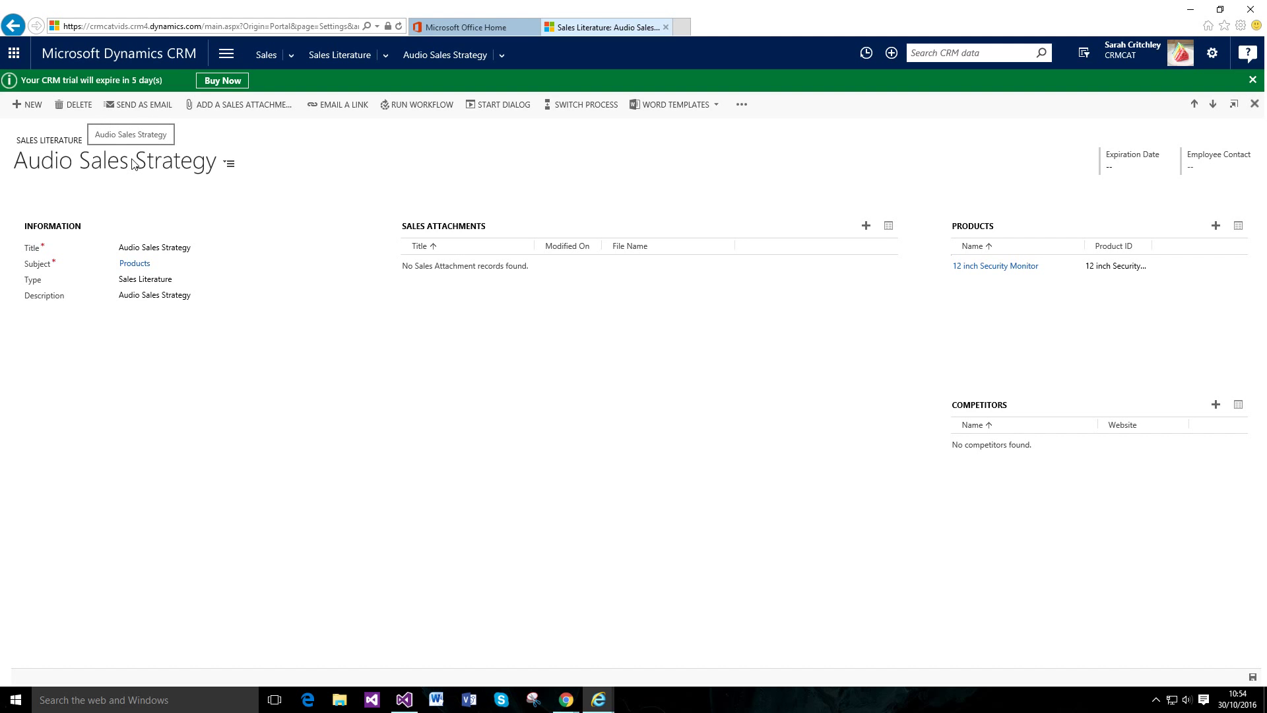
Try sending Audio Sales Strategy as an email and dismiss the no-attachments warning.
left_click(141, 107)
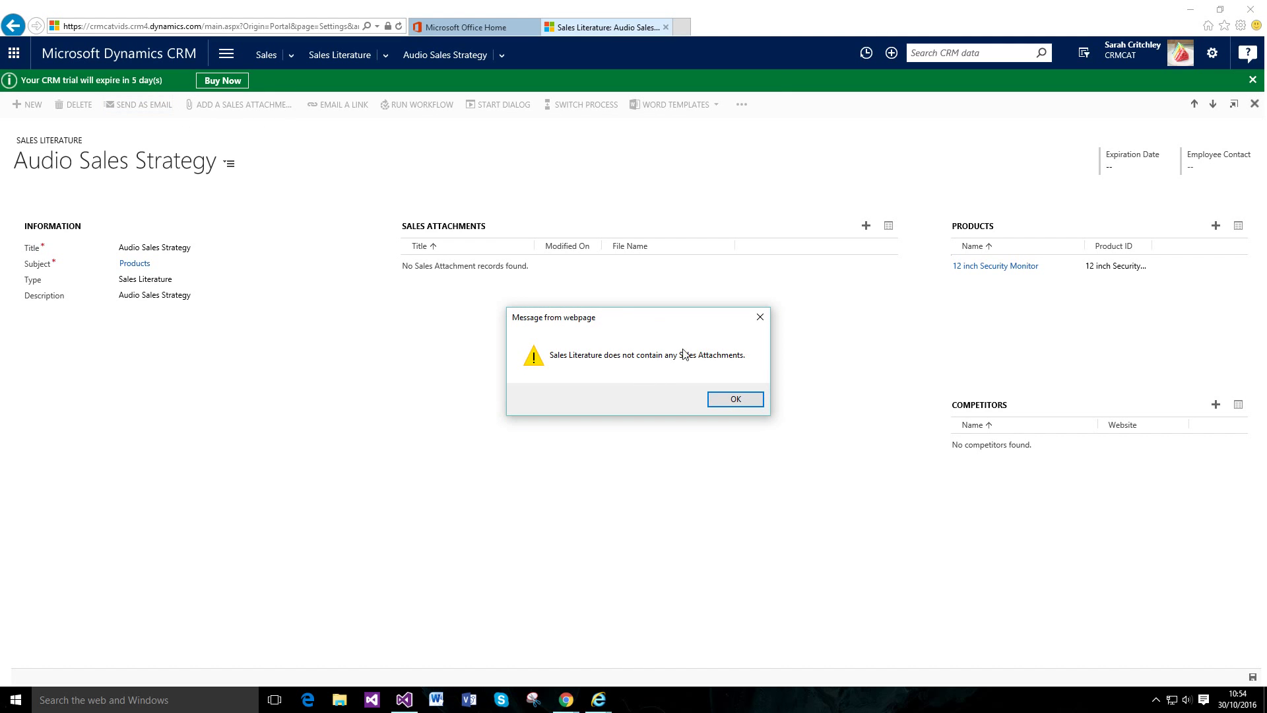
left_click(736, 399)
Return to All Sales Literature and open the 'test' record.
left_click(357, 54)
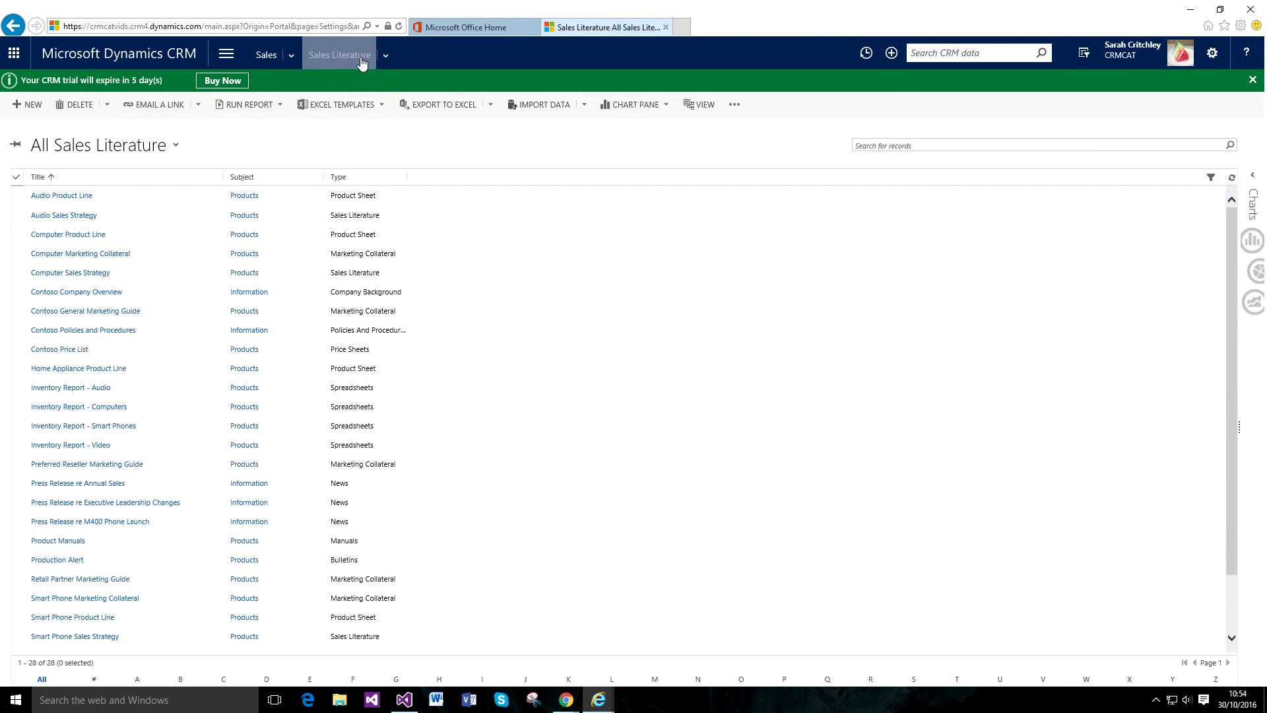
scroll(319, 451, "down", 2)
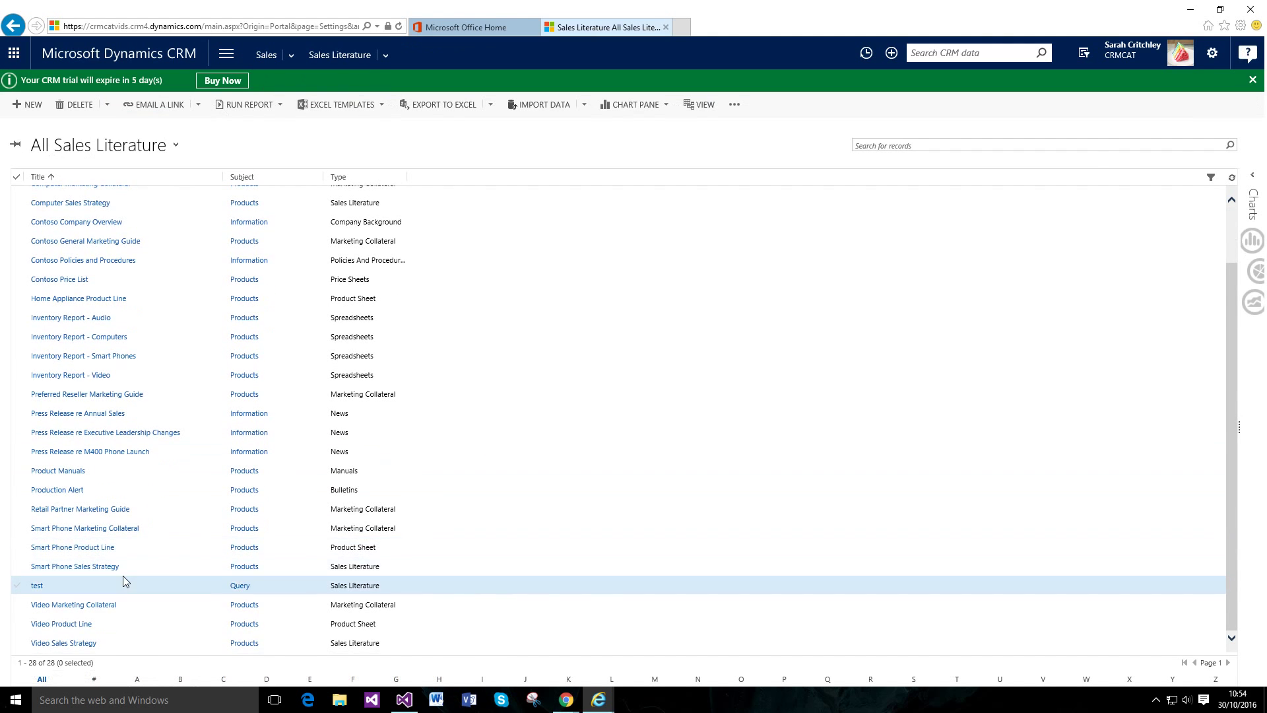
left_click(38, 589)
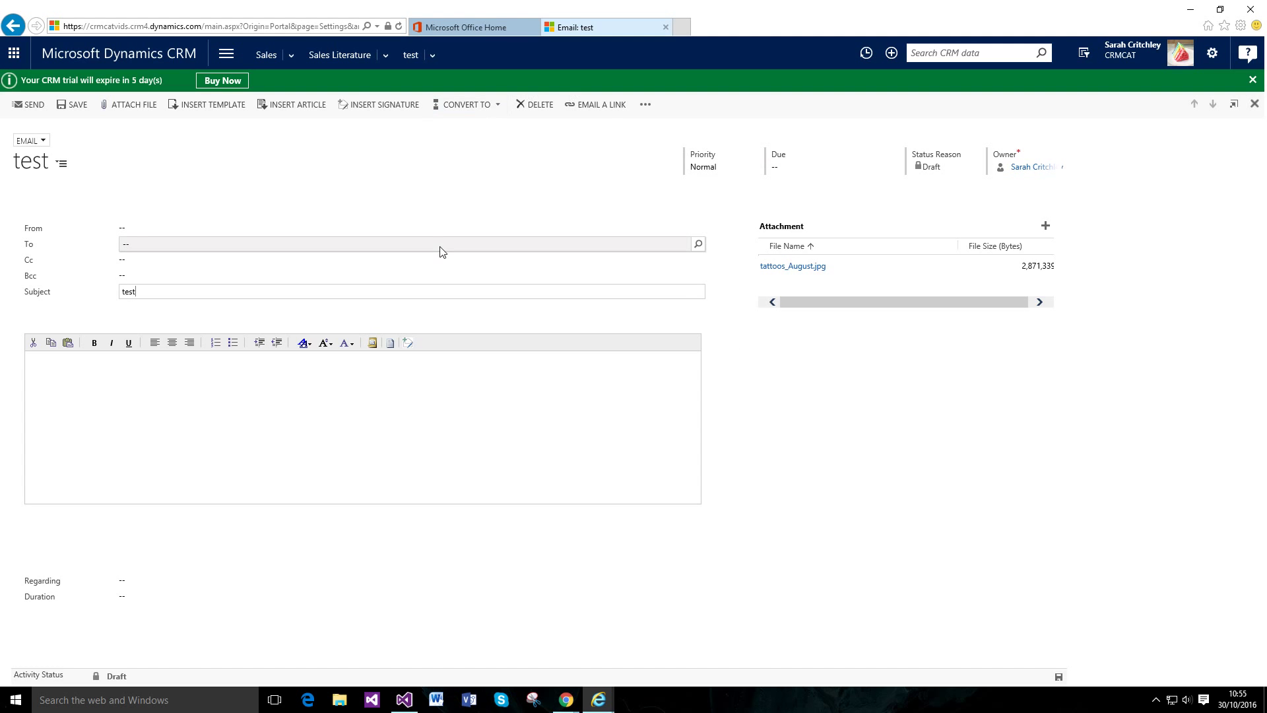
Click into the test email body, then return home to the Sales Activity Dashboard.
left_click(315, 429)
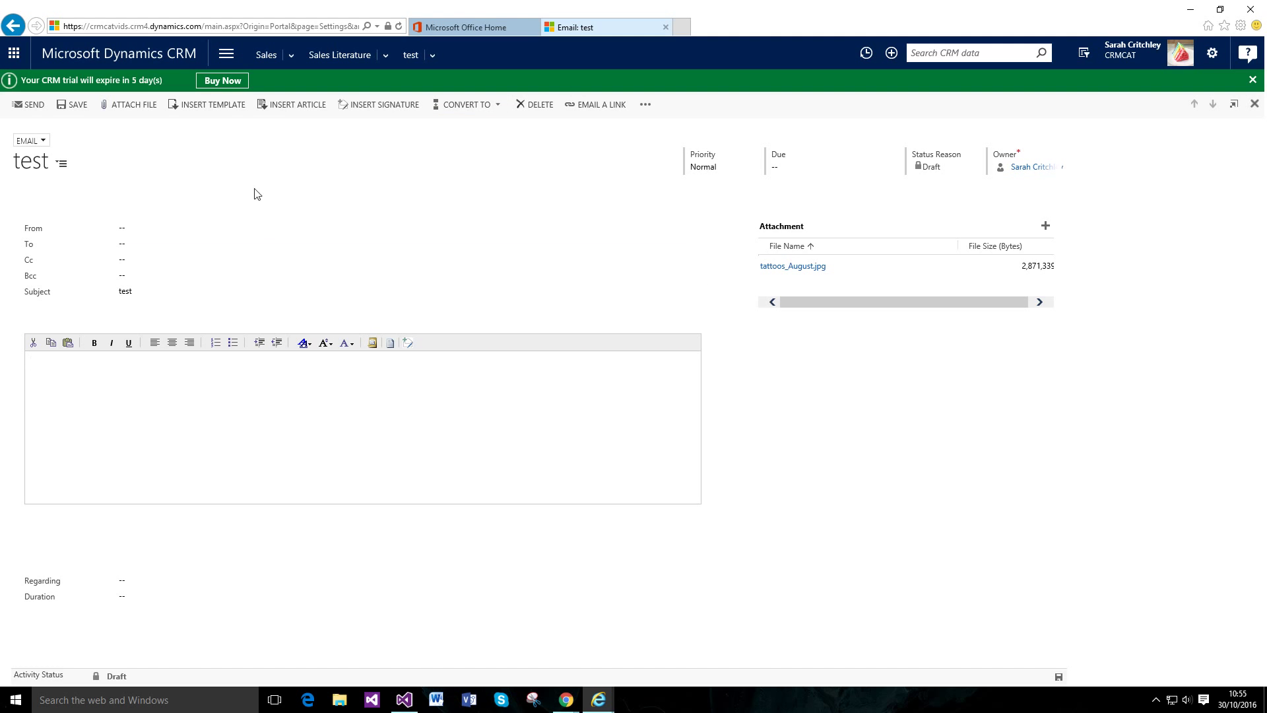
left_click(188, 64)
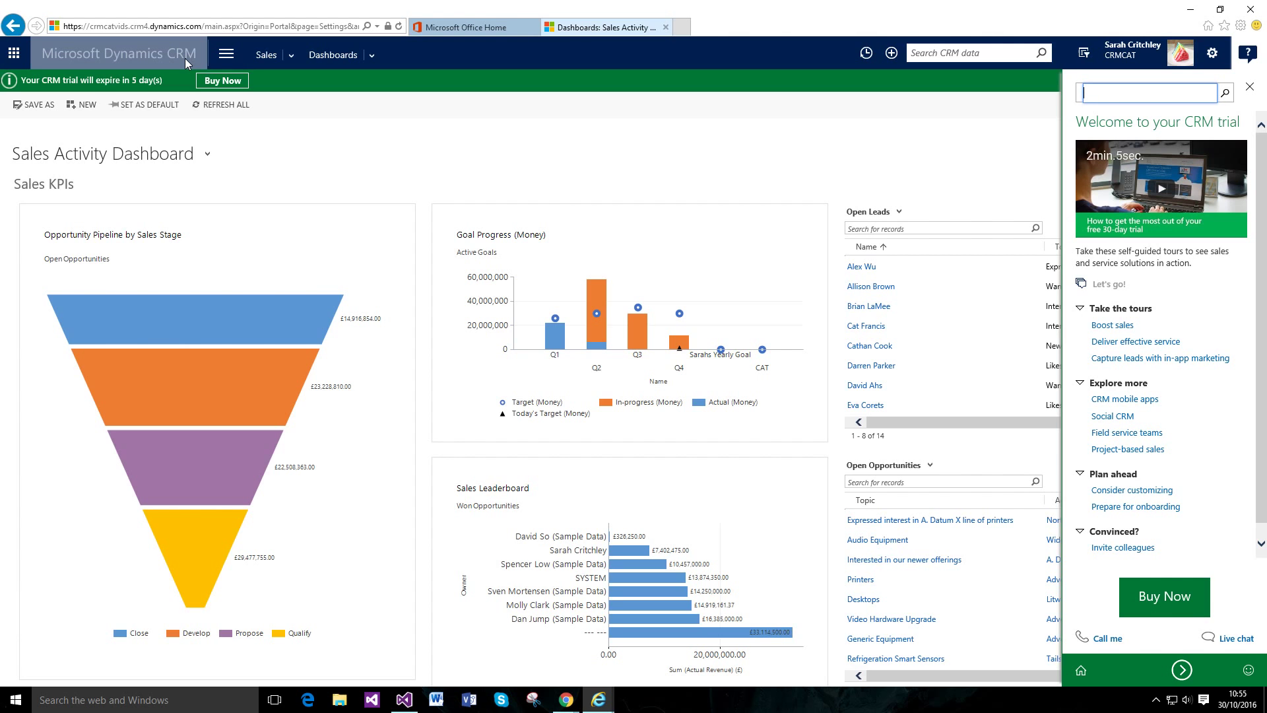
Close the 'Welcome to your CRM trial' side panel.
left_click(1249, 88)
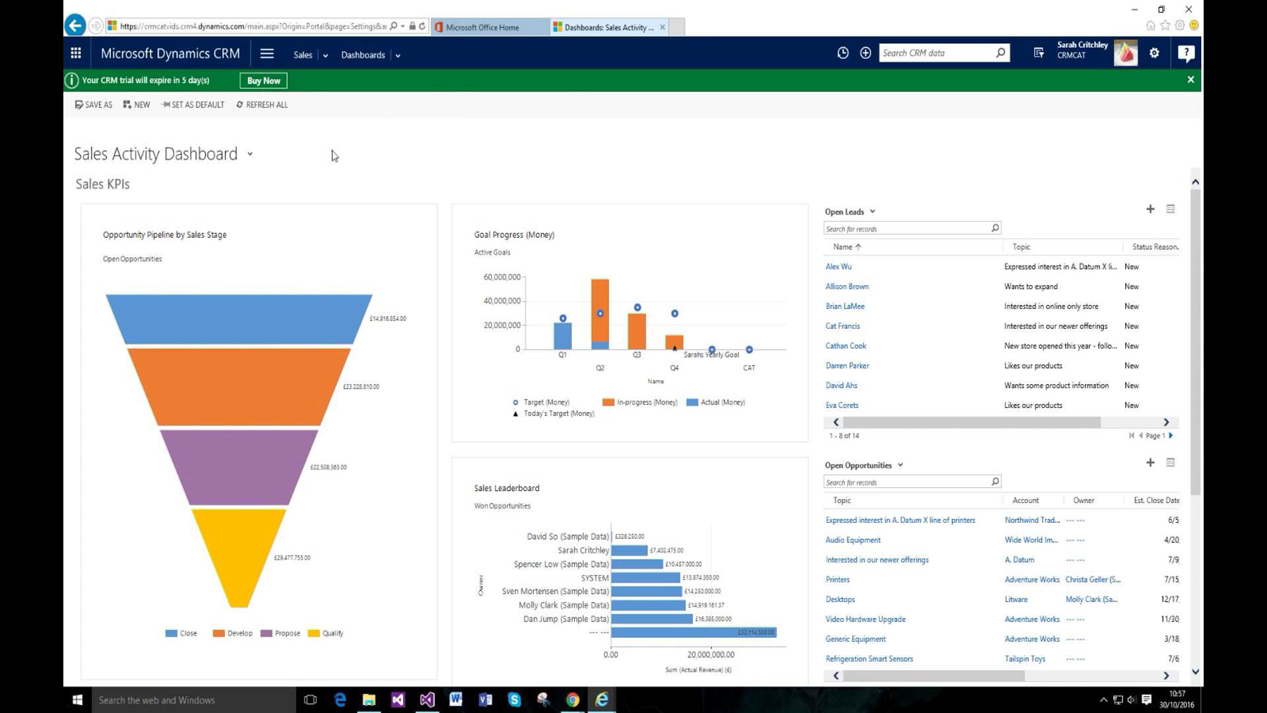
Go to Sales > My Work > Activities to list the 7 tasks, phone calls and emails.
left_click(267, 55)
left_click(165, 117)
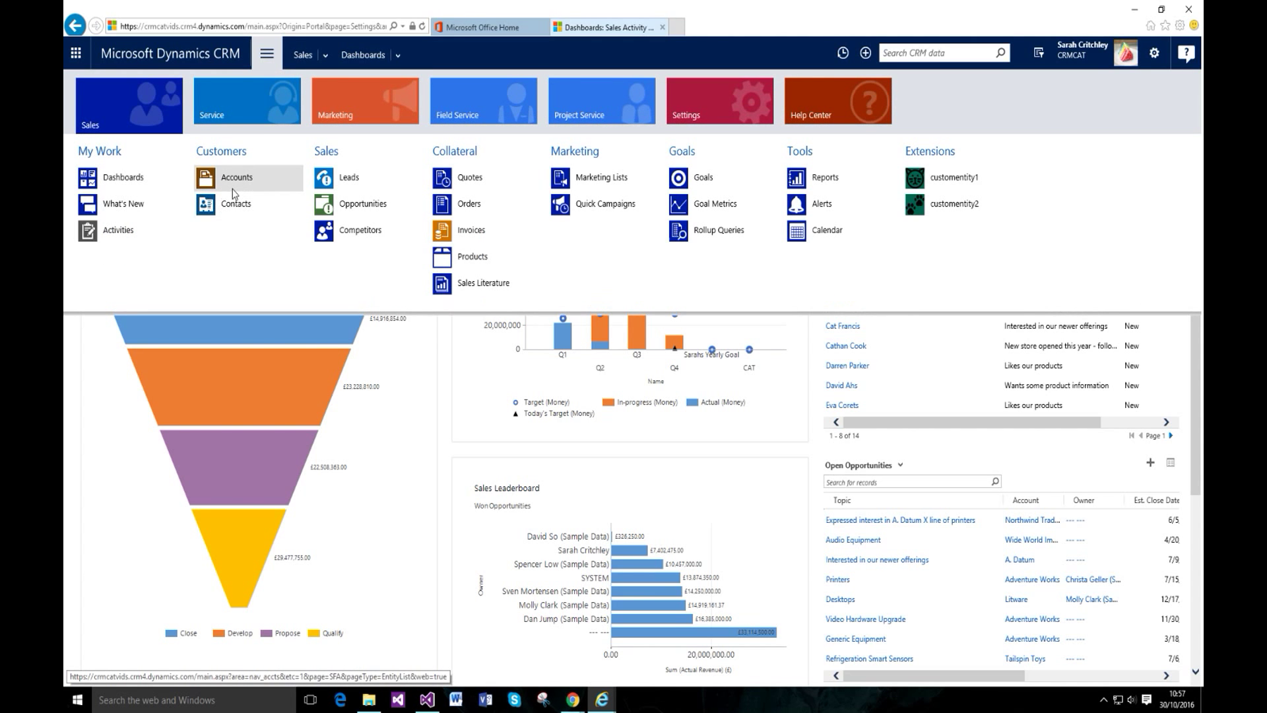
left_click(270, 60)
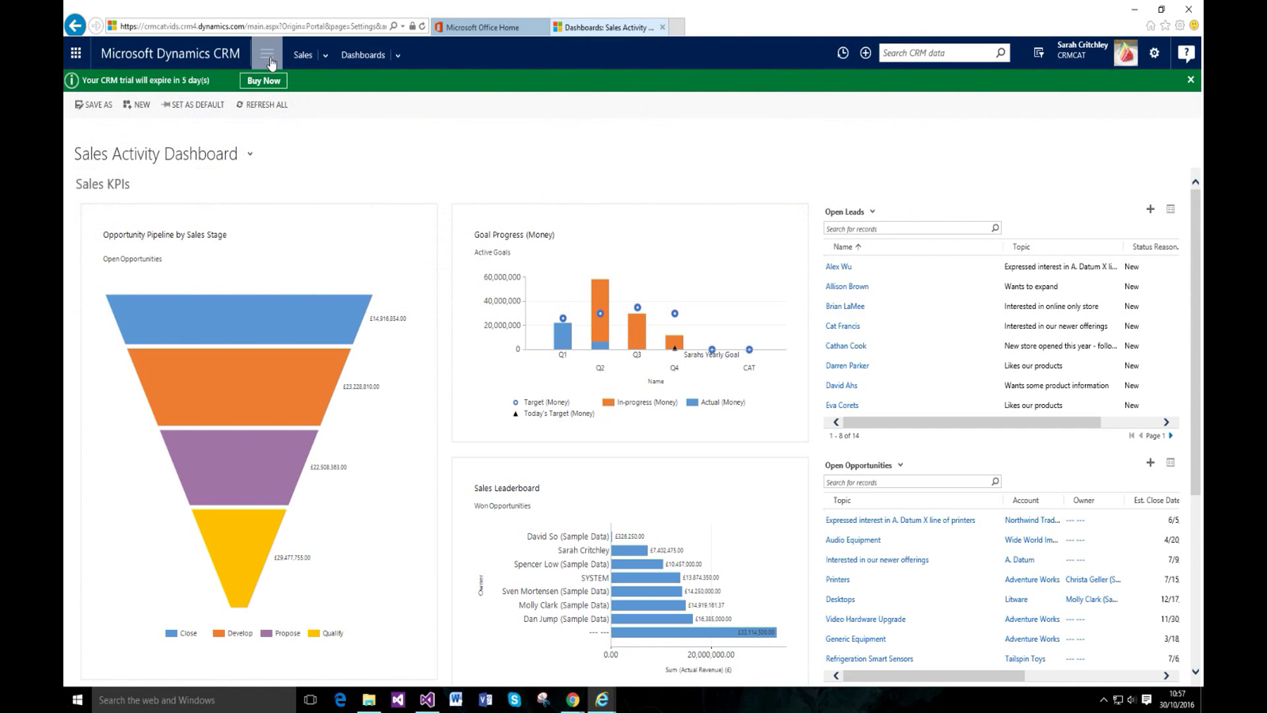
left_click(268, 58)
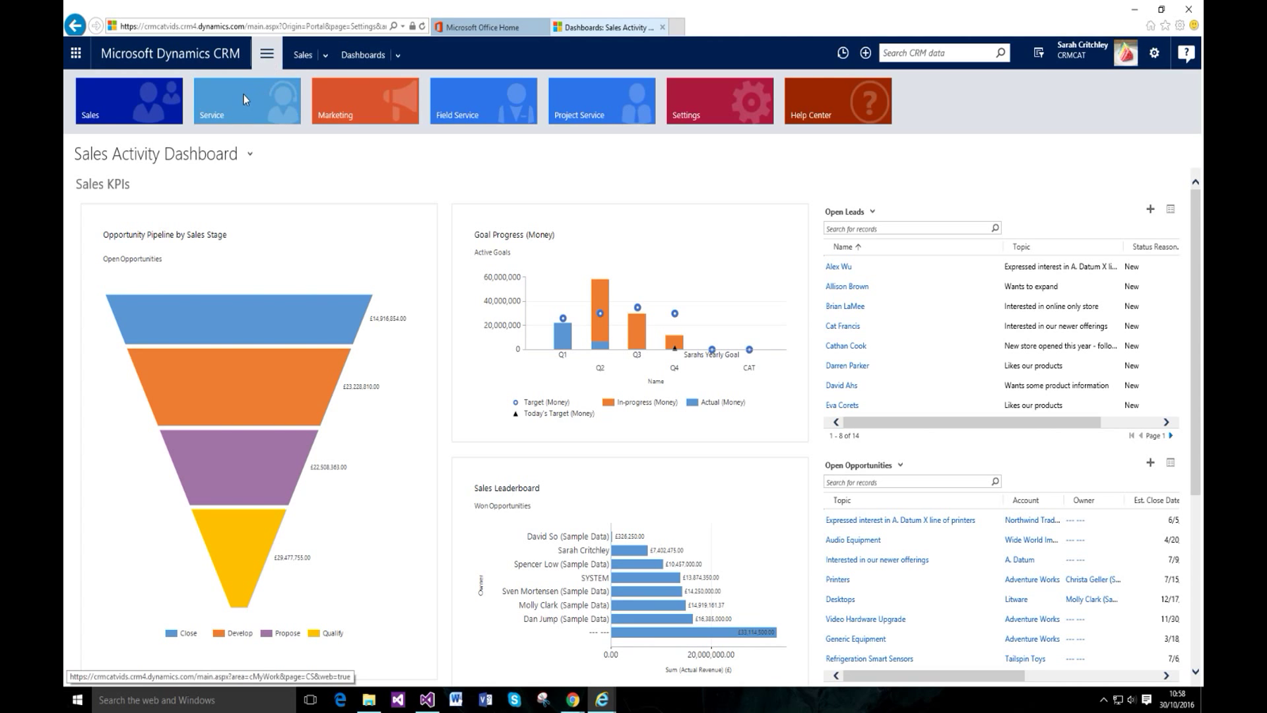
left_click(160, 98)
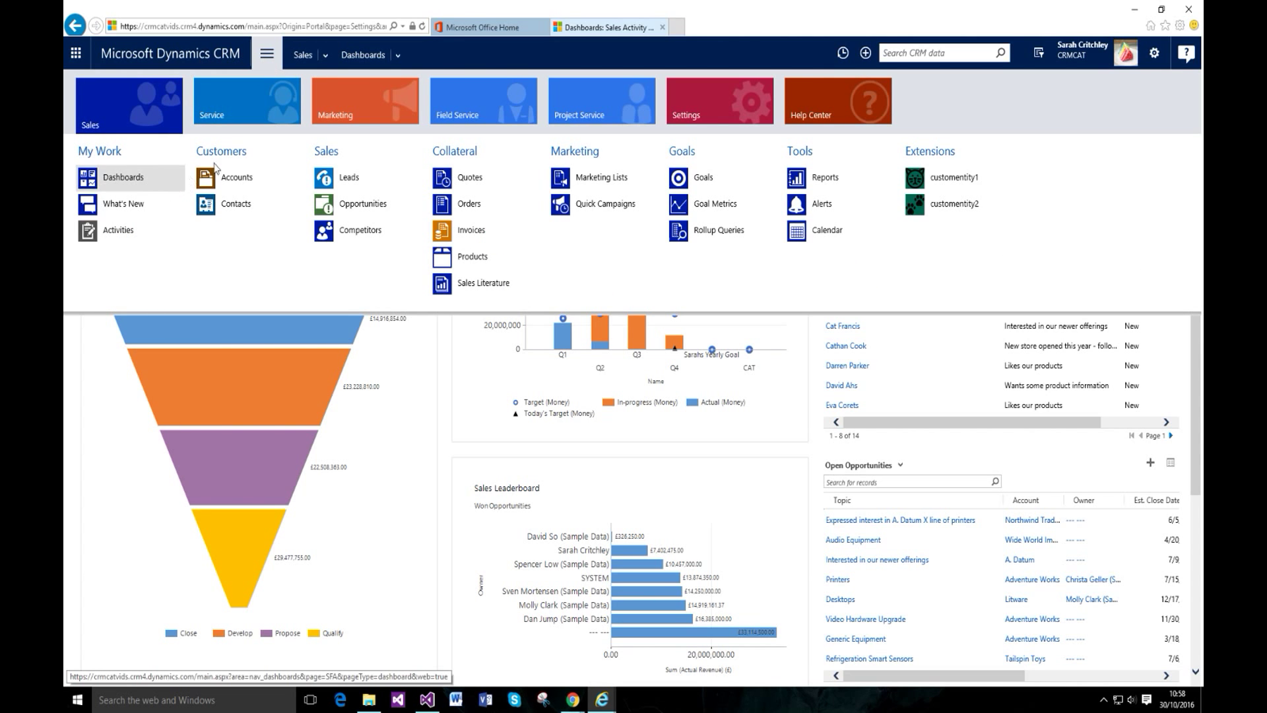
left_click(105, 234)
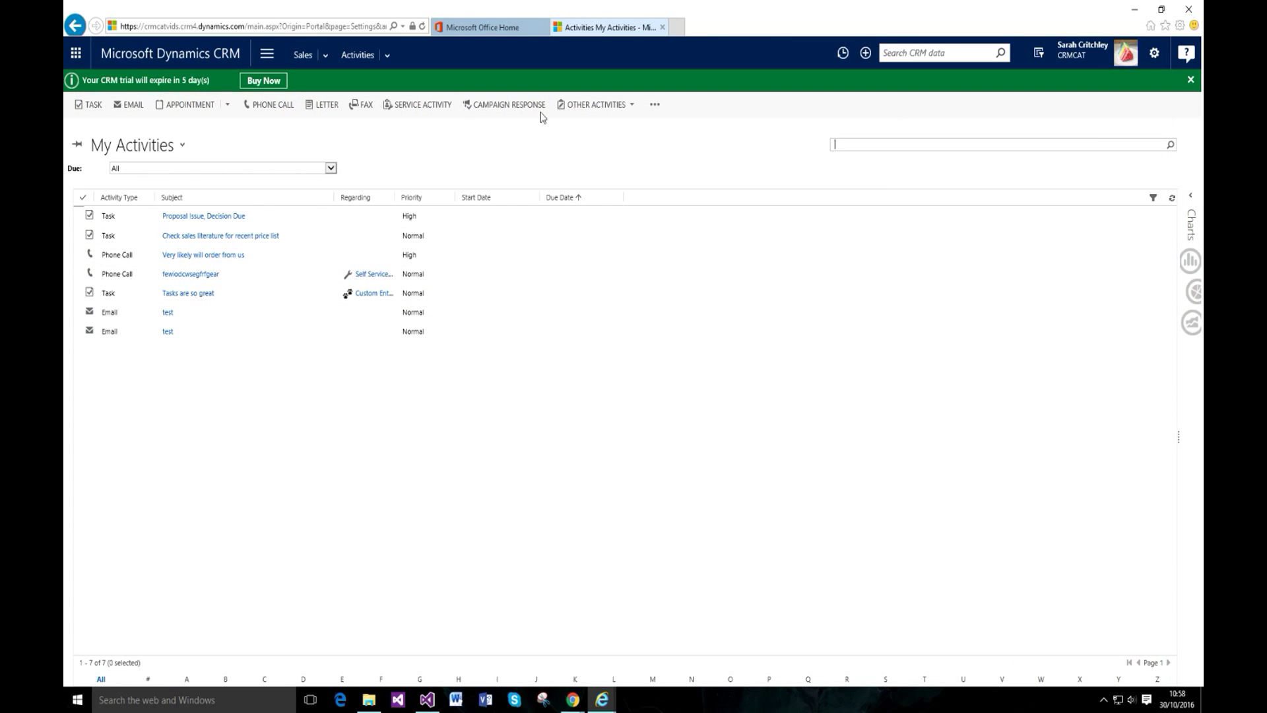
Open a lead record from the Sales Leads list.
left_click(267, 55)
left_click(380, 183)
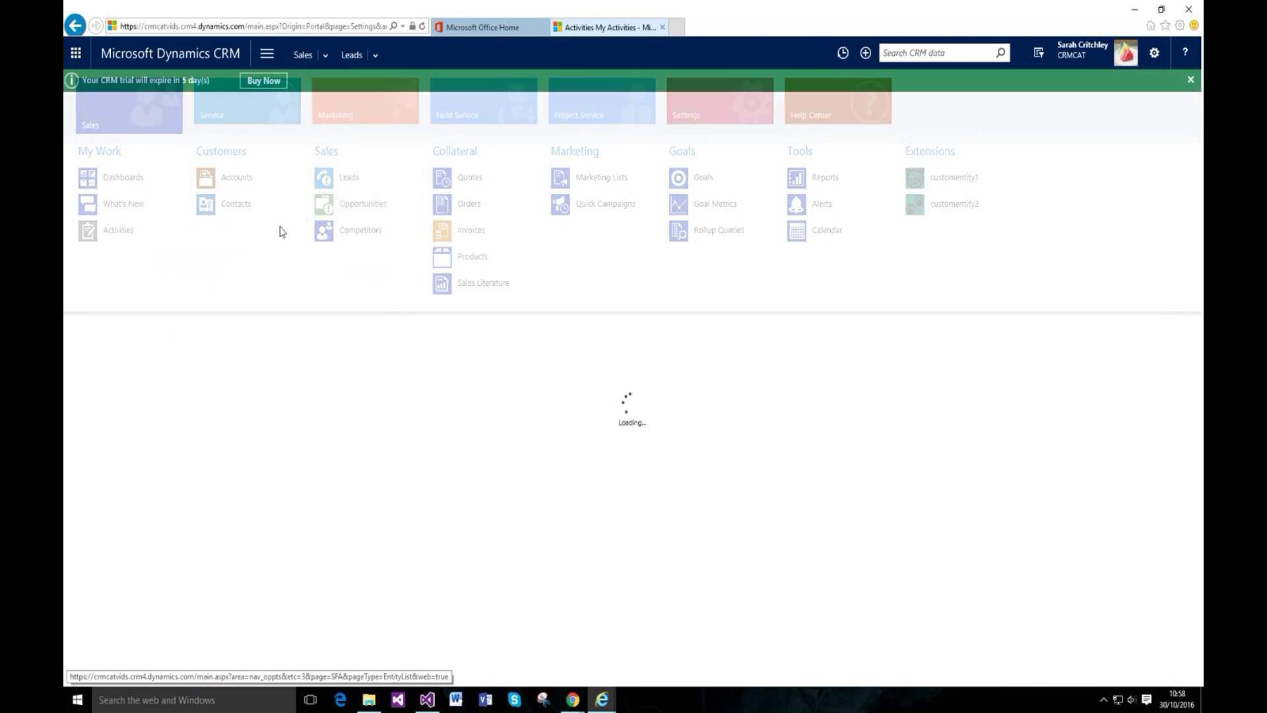
left_click(118, 196)
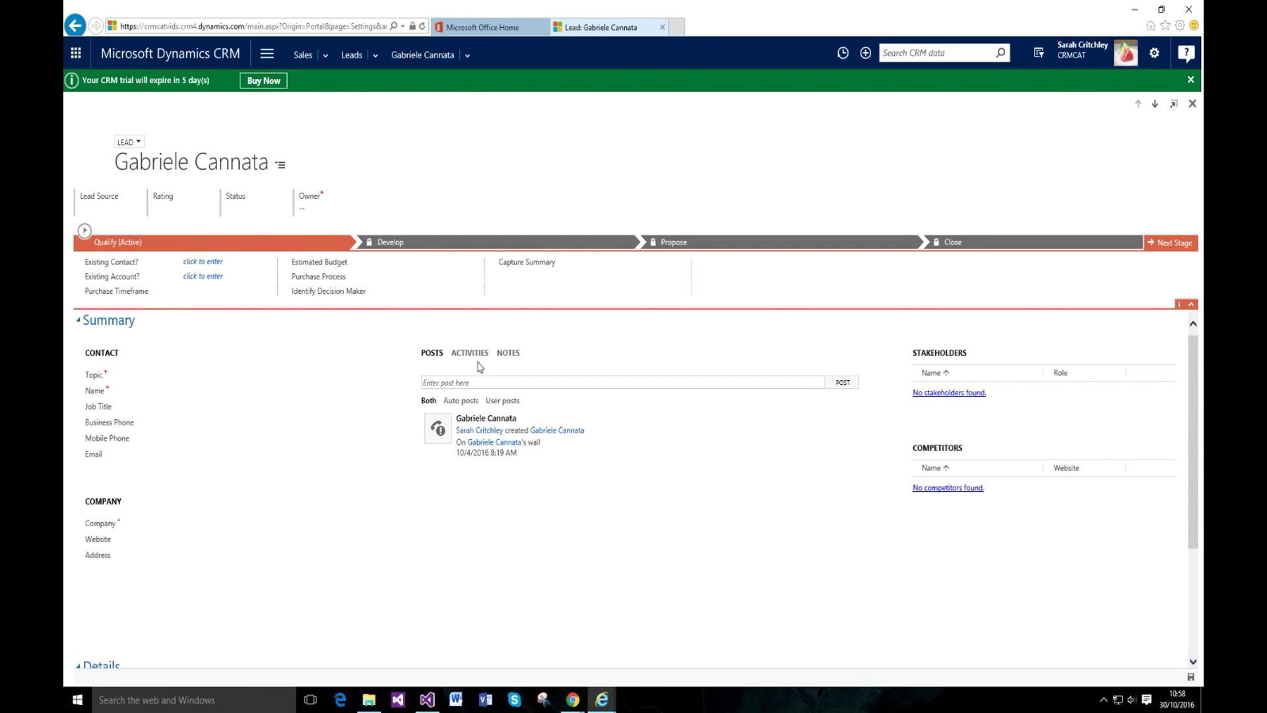
Start a phone call and a new task on the lead's activity wall, then return to the dashboard.
left_click(469, 316)
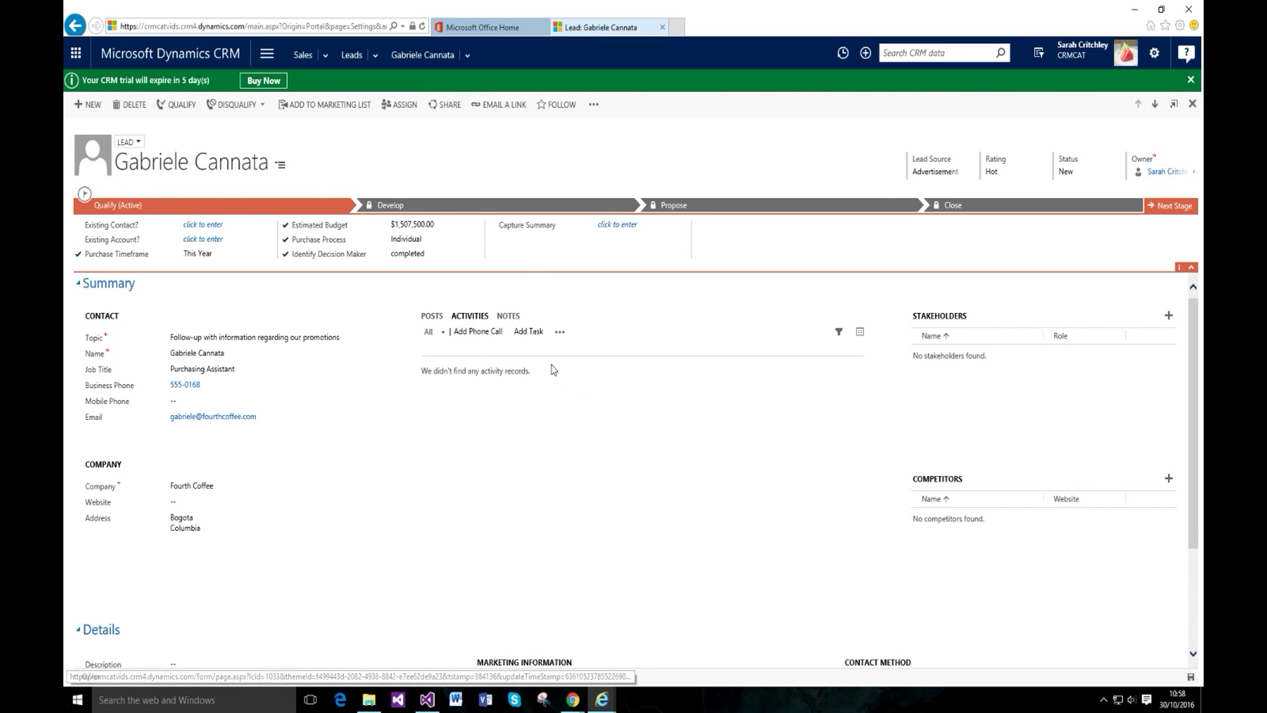
left_click(474, 332)
left_click(528, 332)
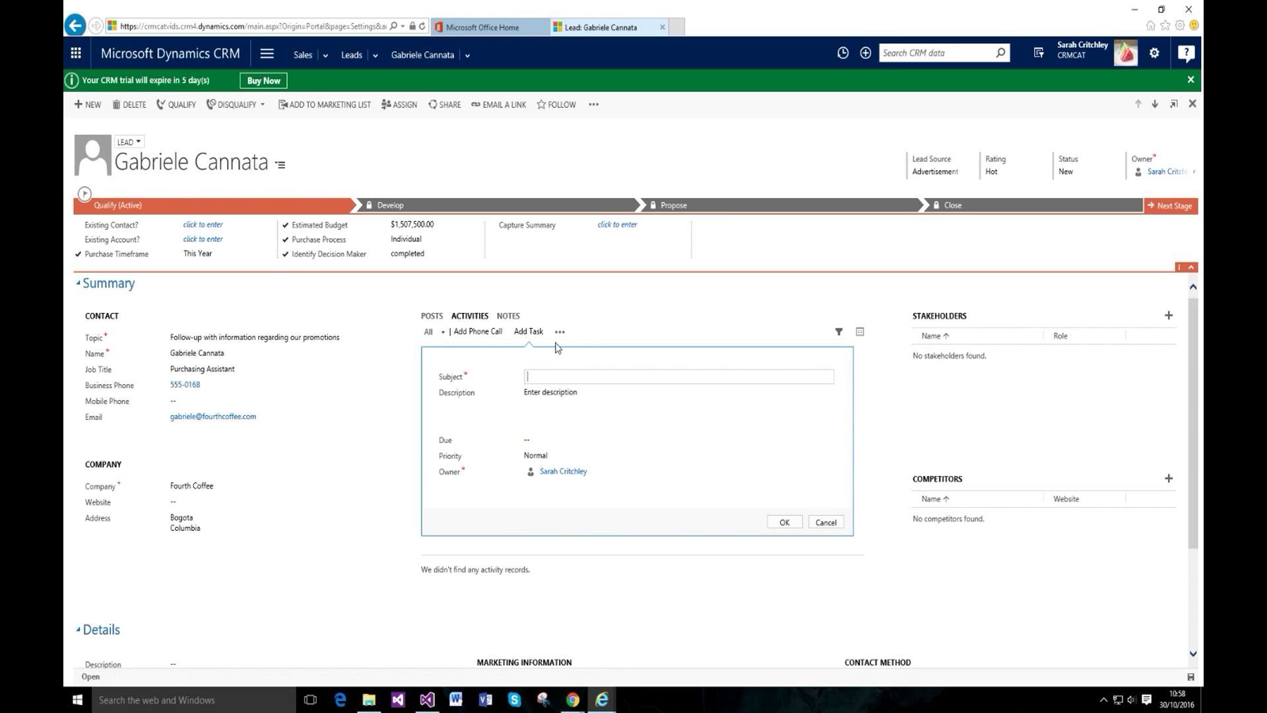
left_click(170, 54)
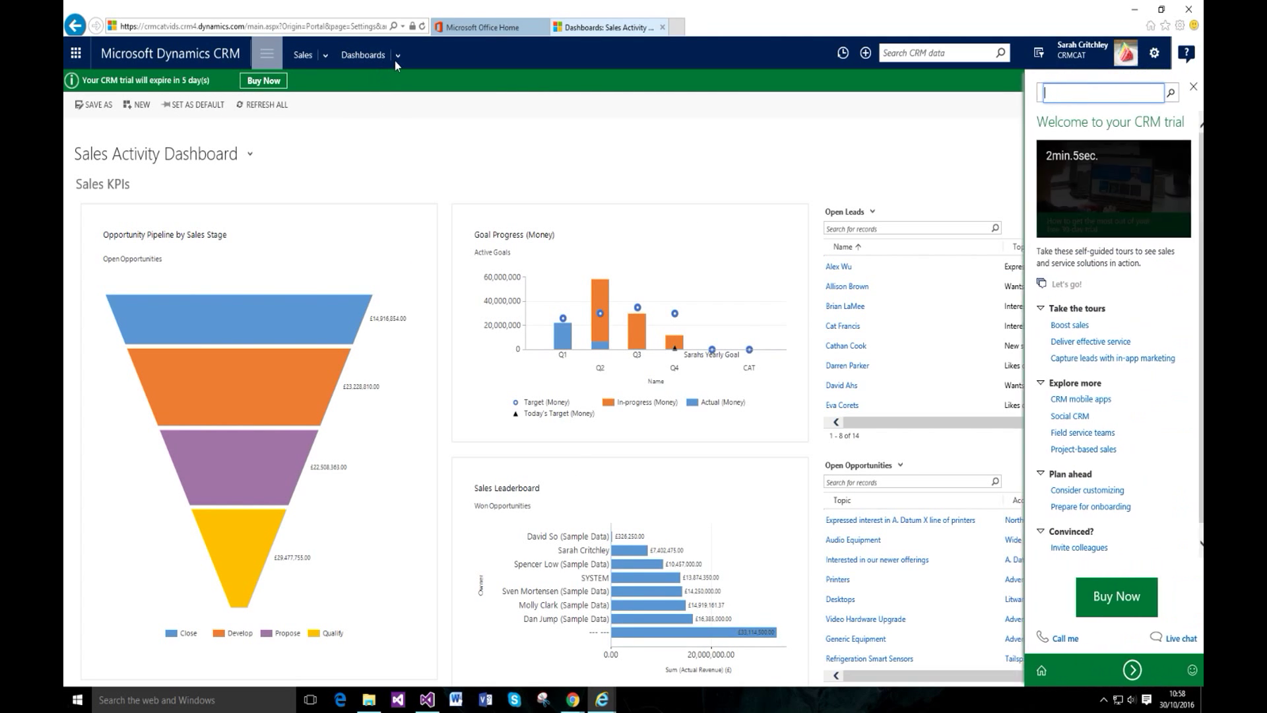
Dismiss the trial welcome panel and go to Sales > My Work > Activities, listing 7 activities.
left_click(1188, 86)
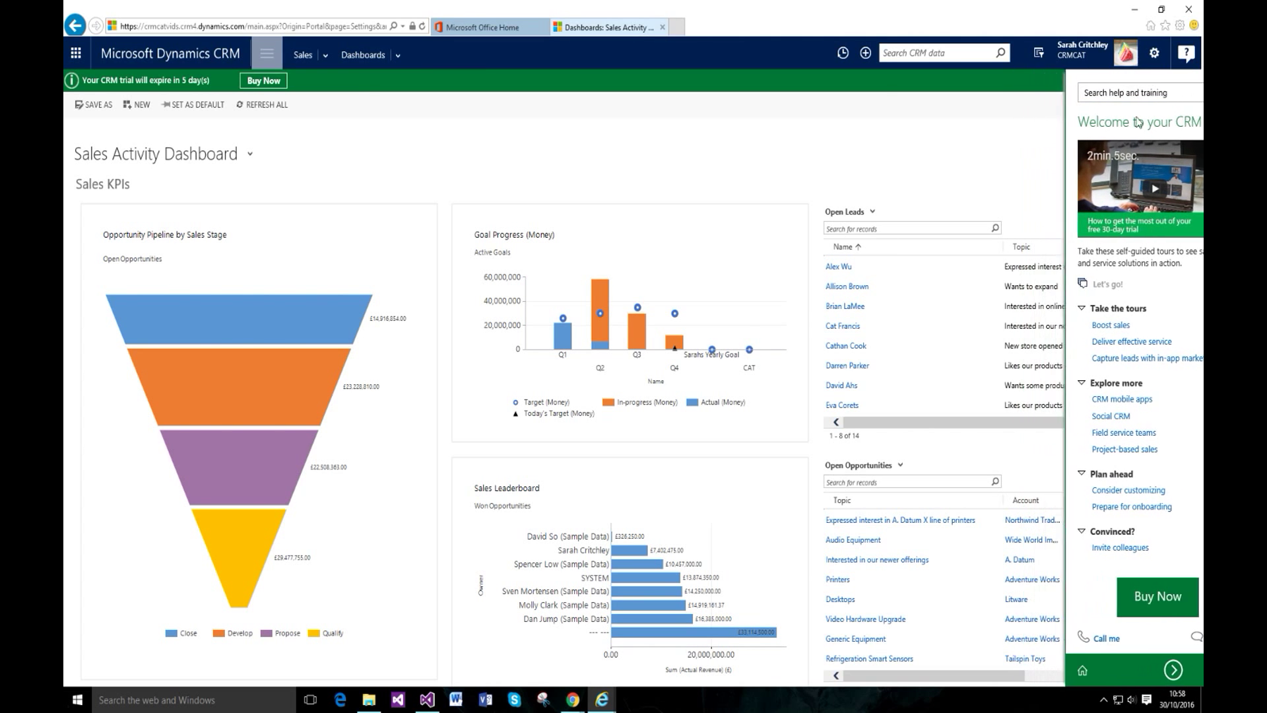
left_click(267, 55)
left_click(125, 114)
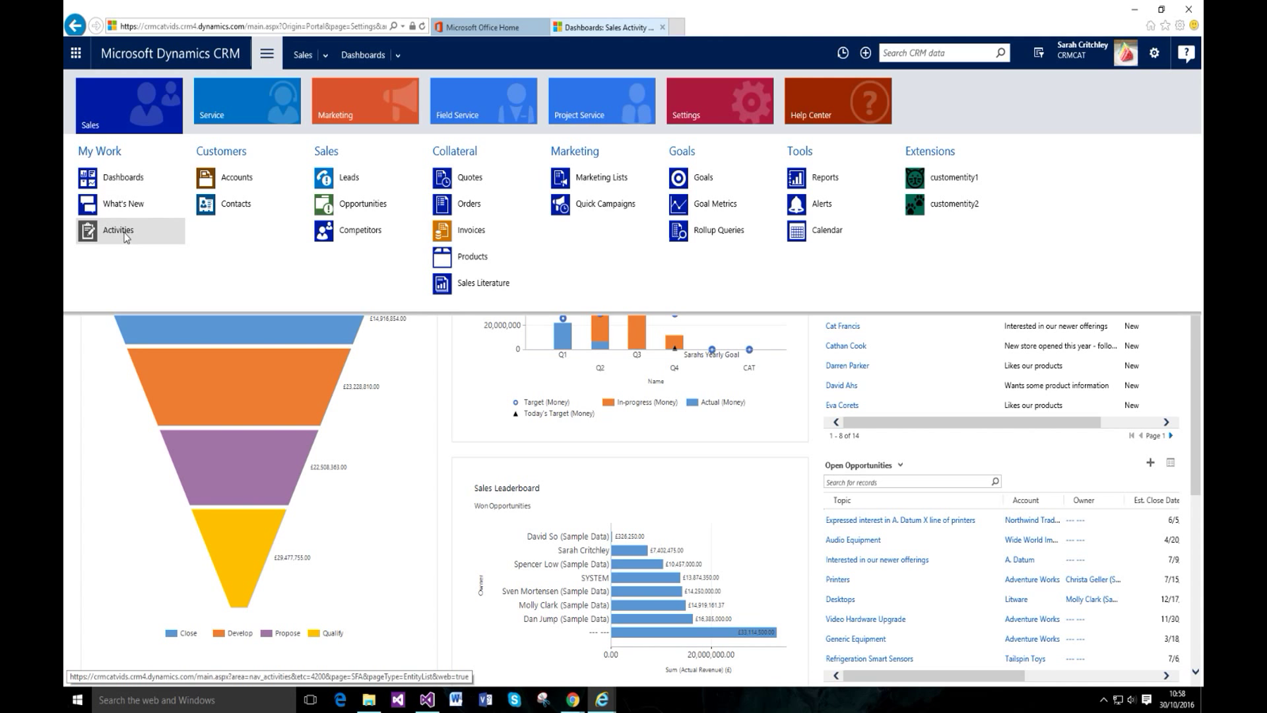
left_click(119, 230)
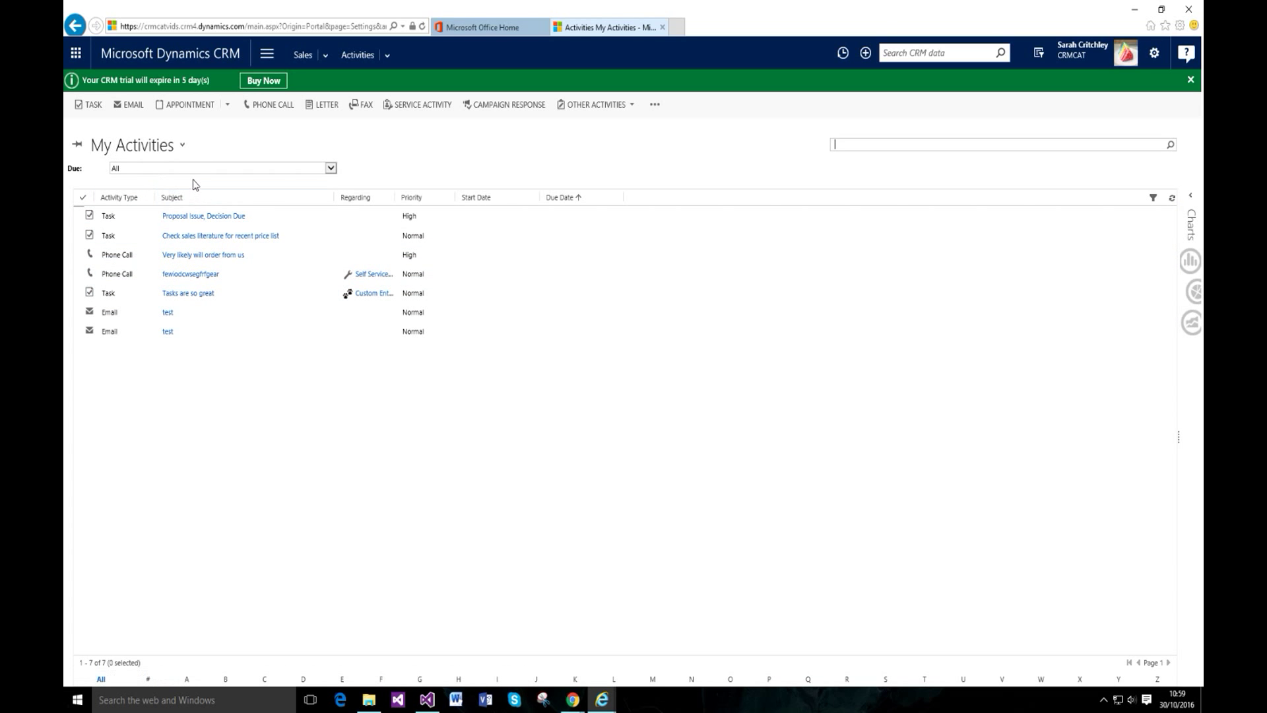
Sort My Activities by Priority, then by Subject in descending order.
left_click(425, 197)
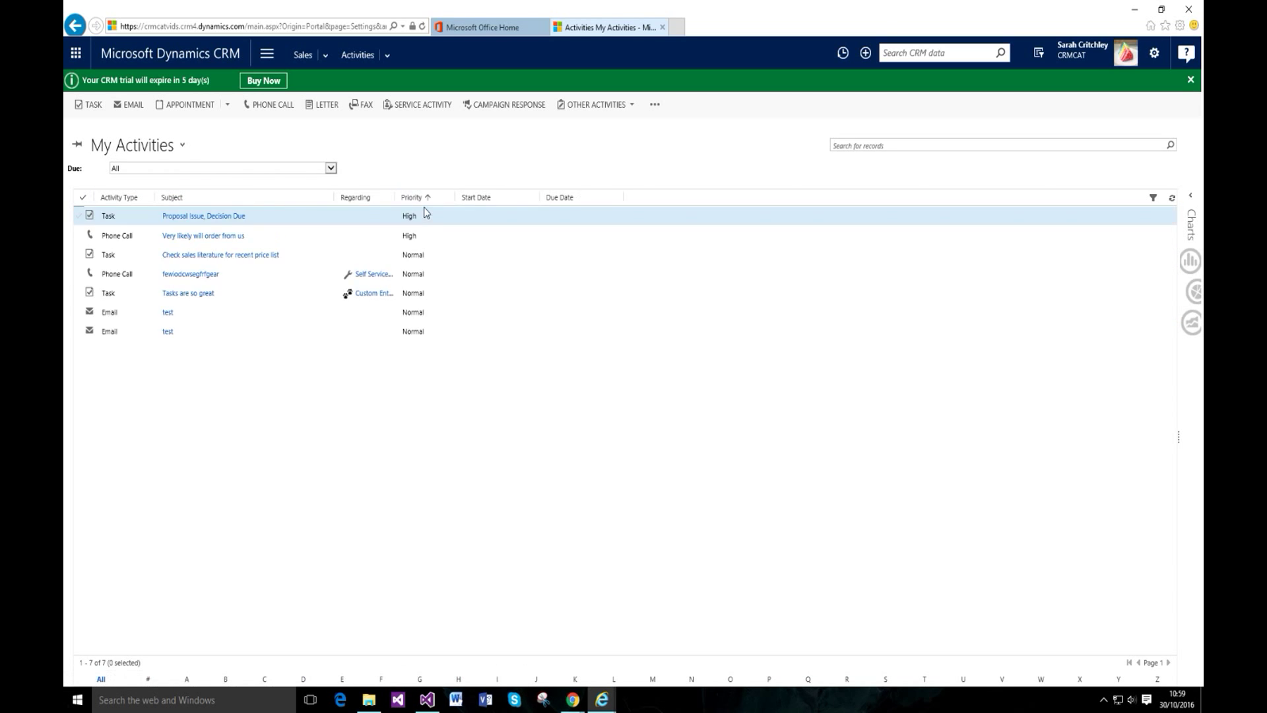
left_click(415, 197)
left_click(282, 198)
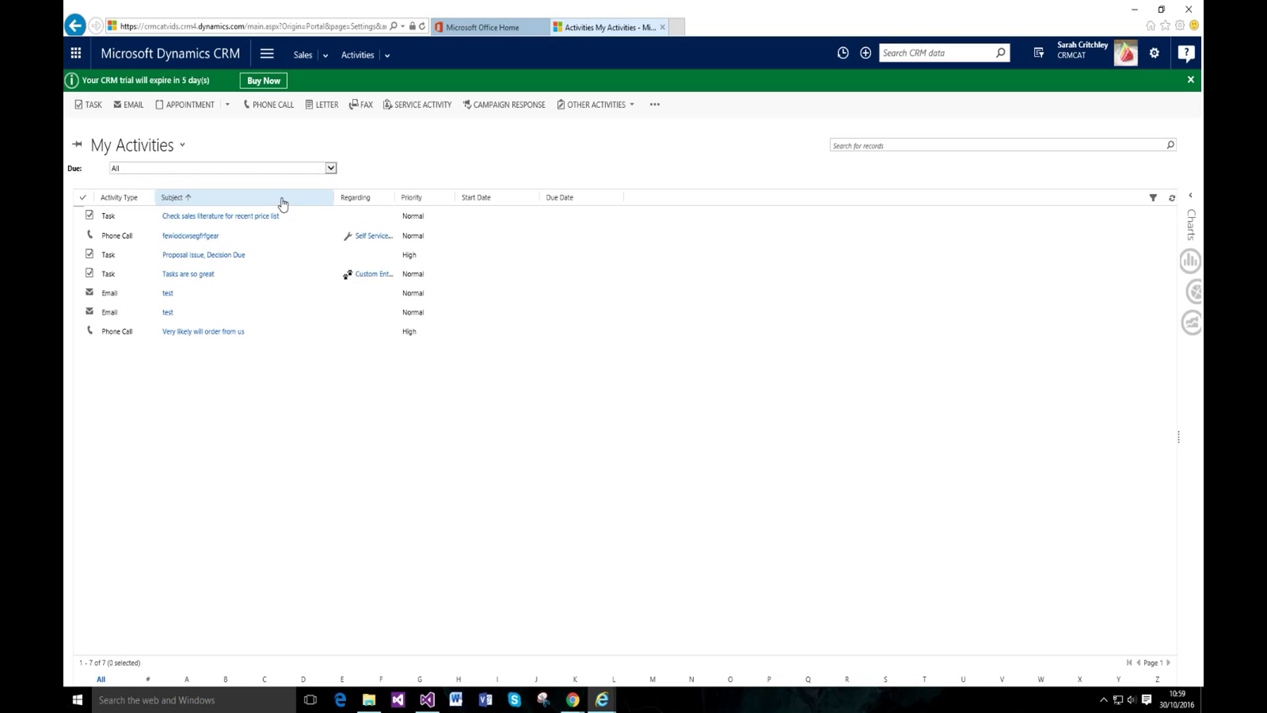
left_click(282, 199)
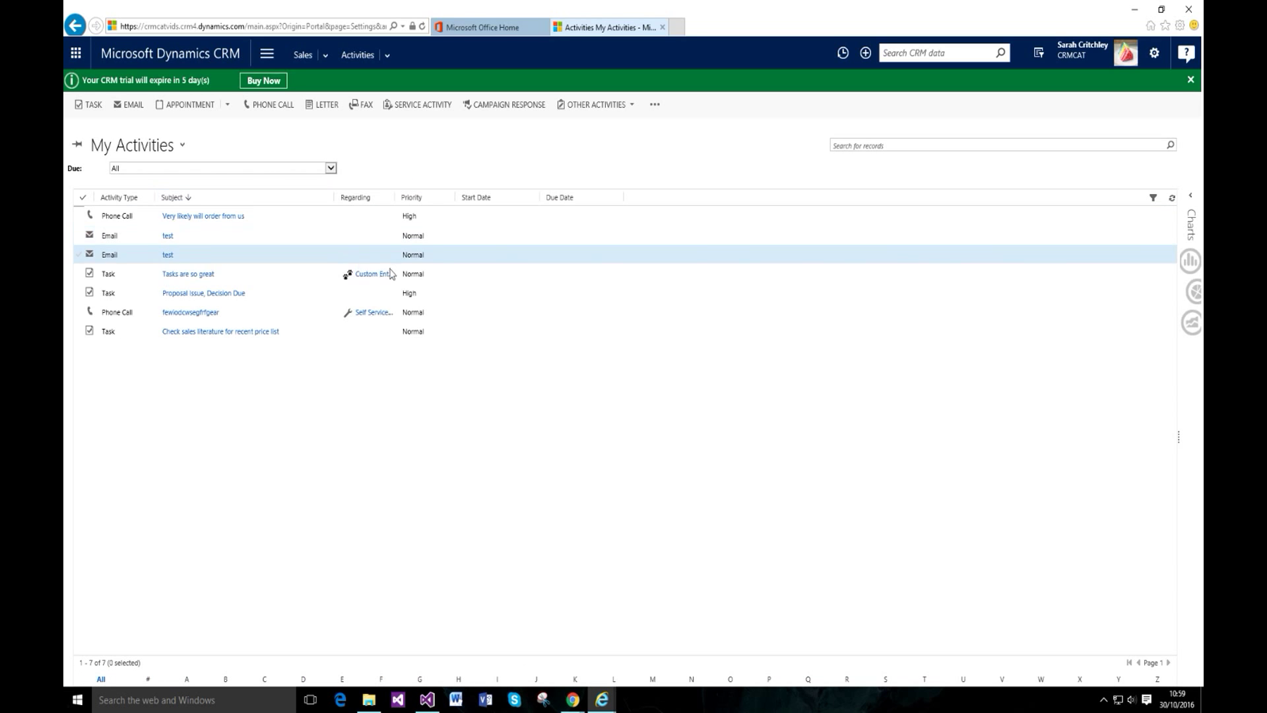
Set the Due filter to Next 7 days, then back to All.
left_click(173, 169)
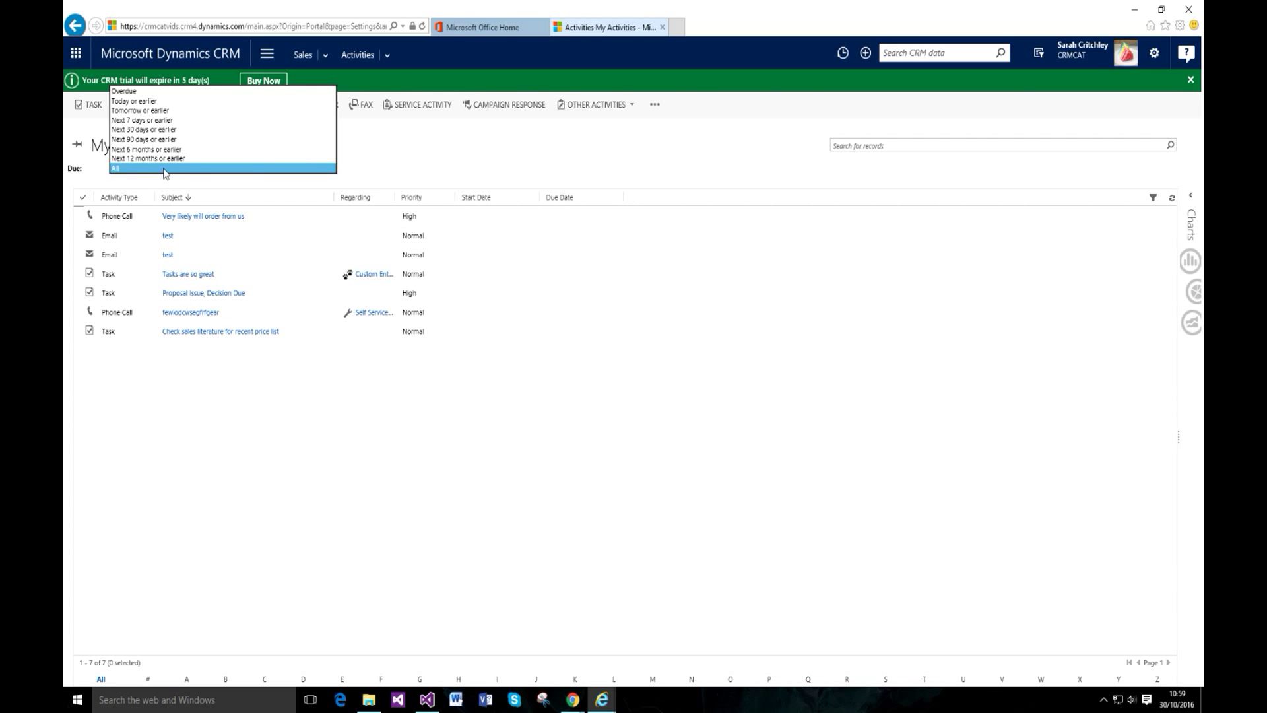
left_click(158, 121)
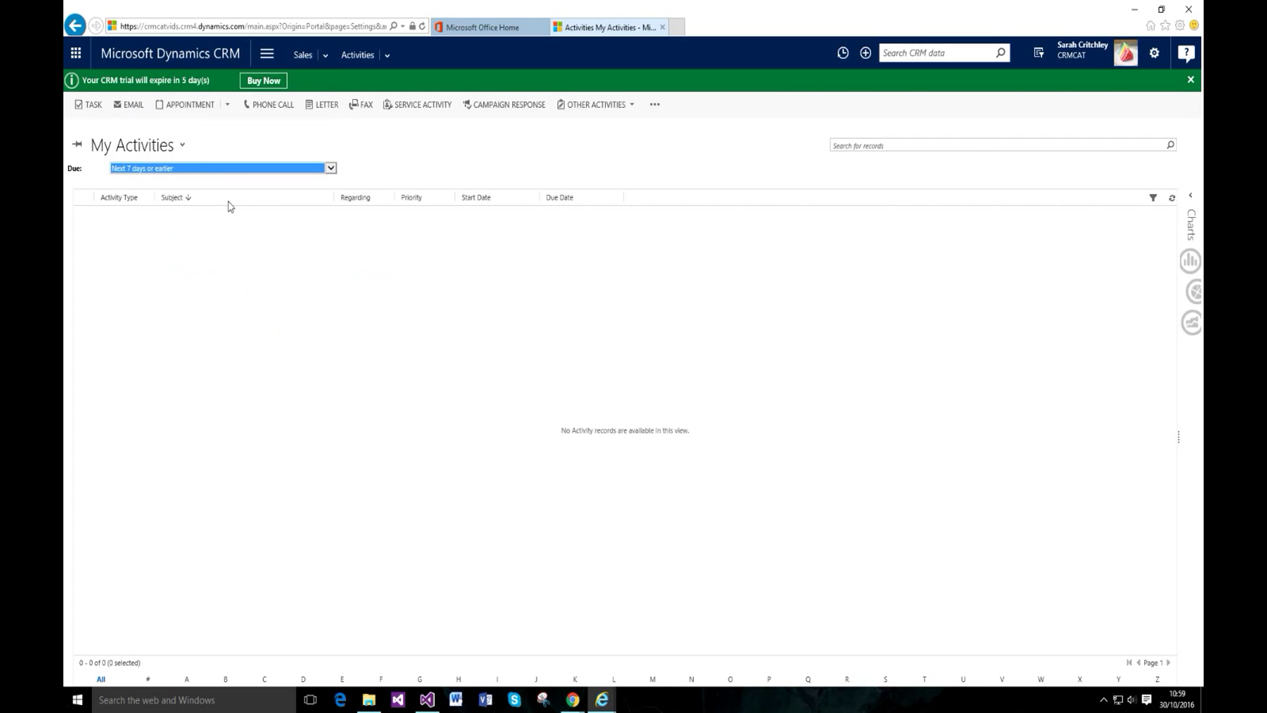
left_click(167, 170)
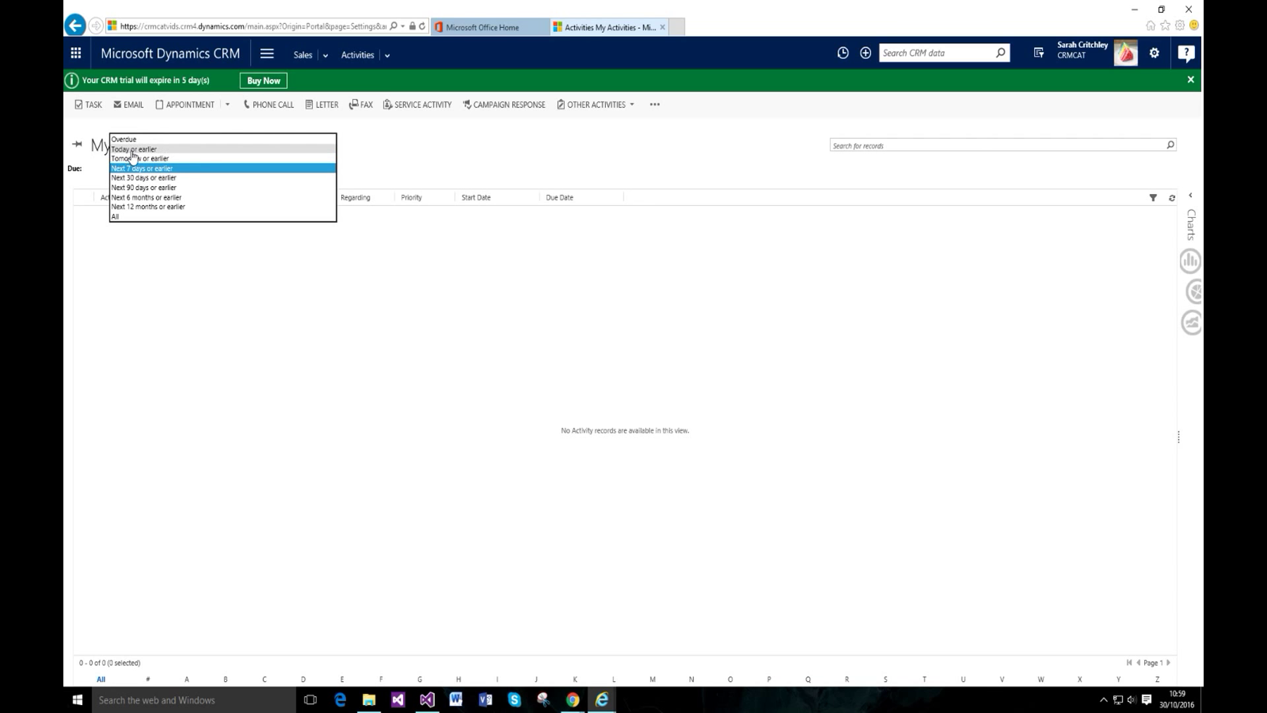
left_click(145, 216)
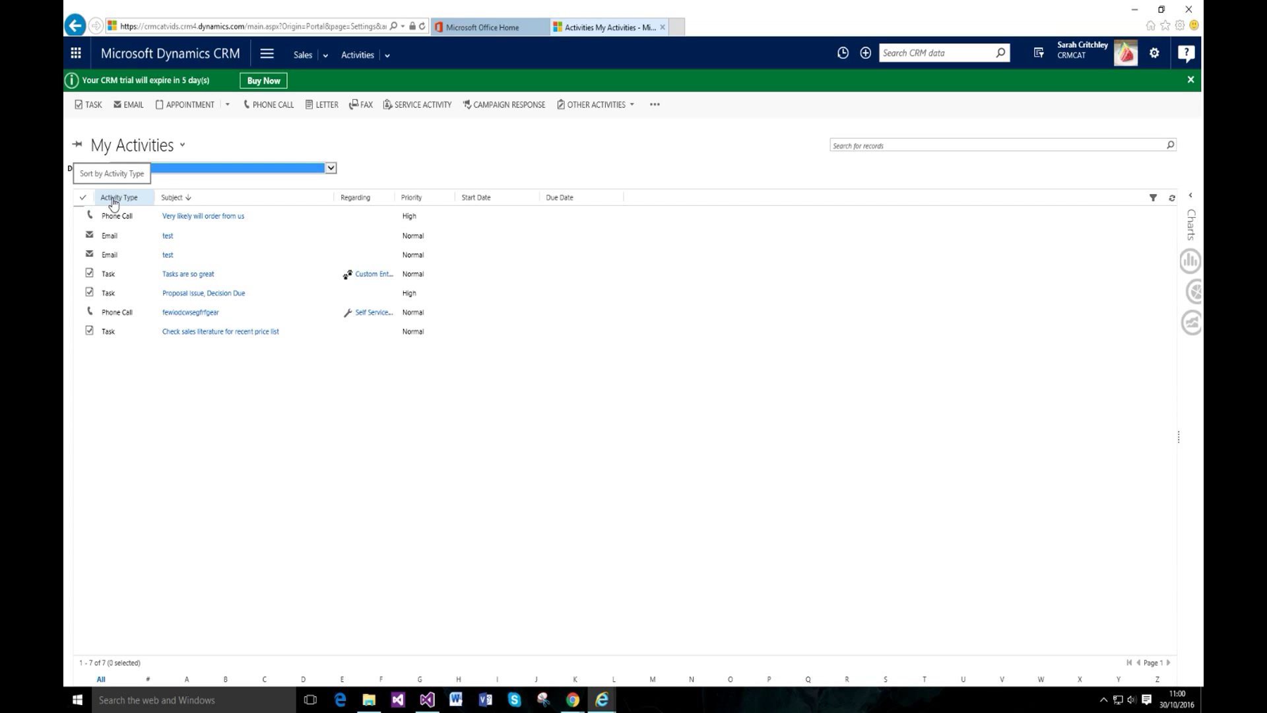
Switch the activity view to the Task system view My Tasks, showing 3 open tasks.
left_click(106, 157)
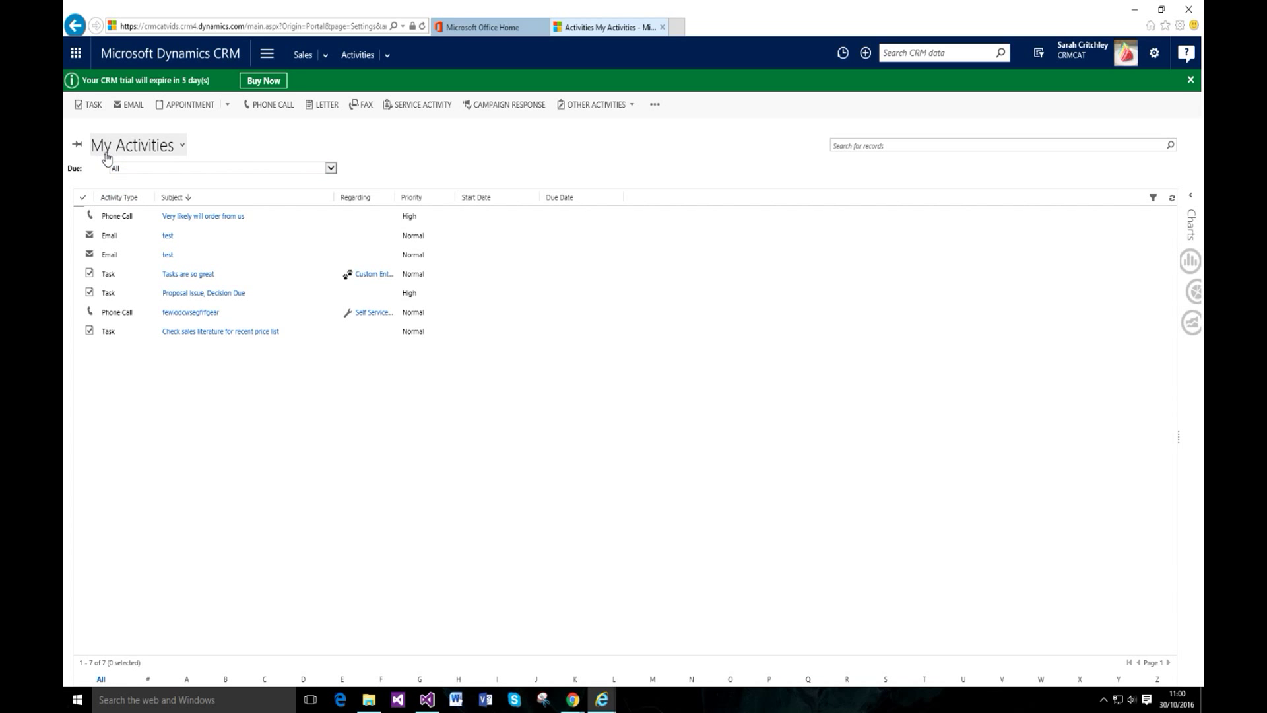
left_click(106, 156)
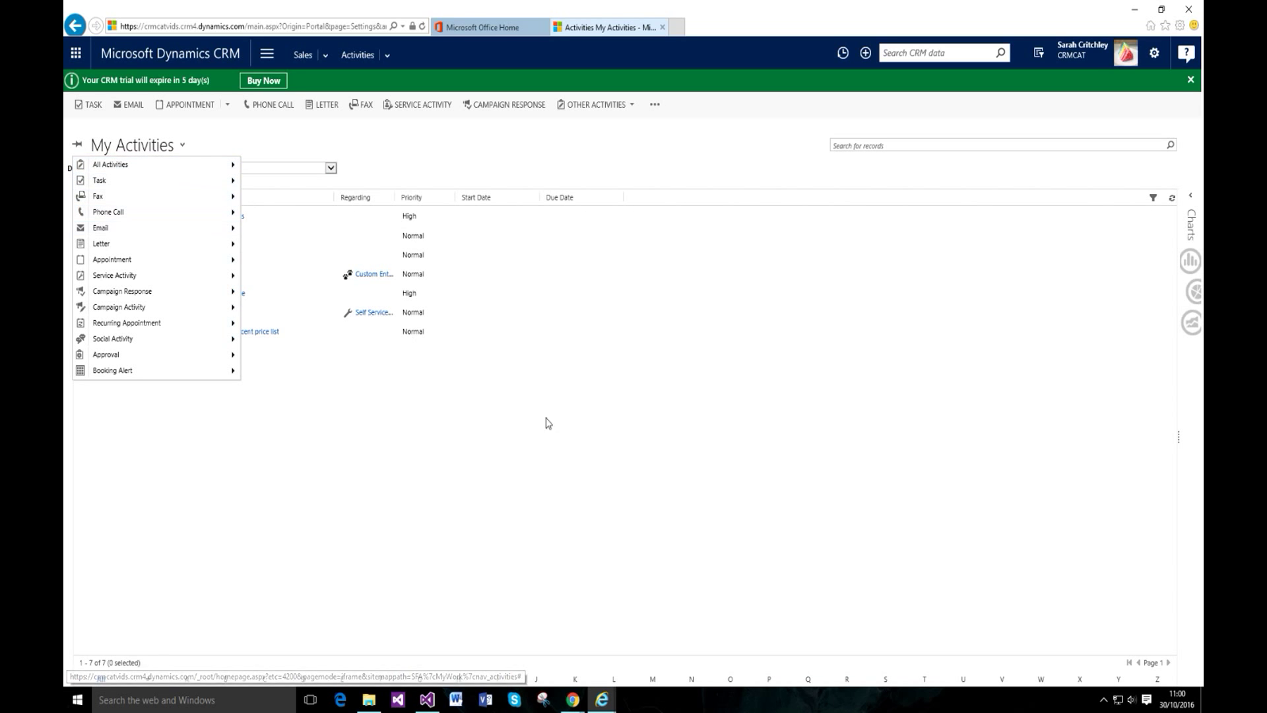
left_click(574, 444)
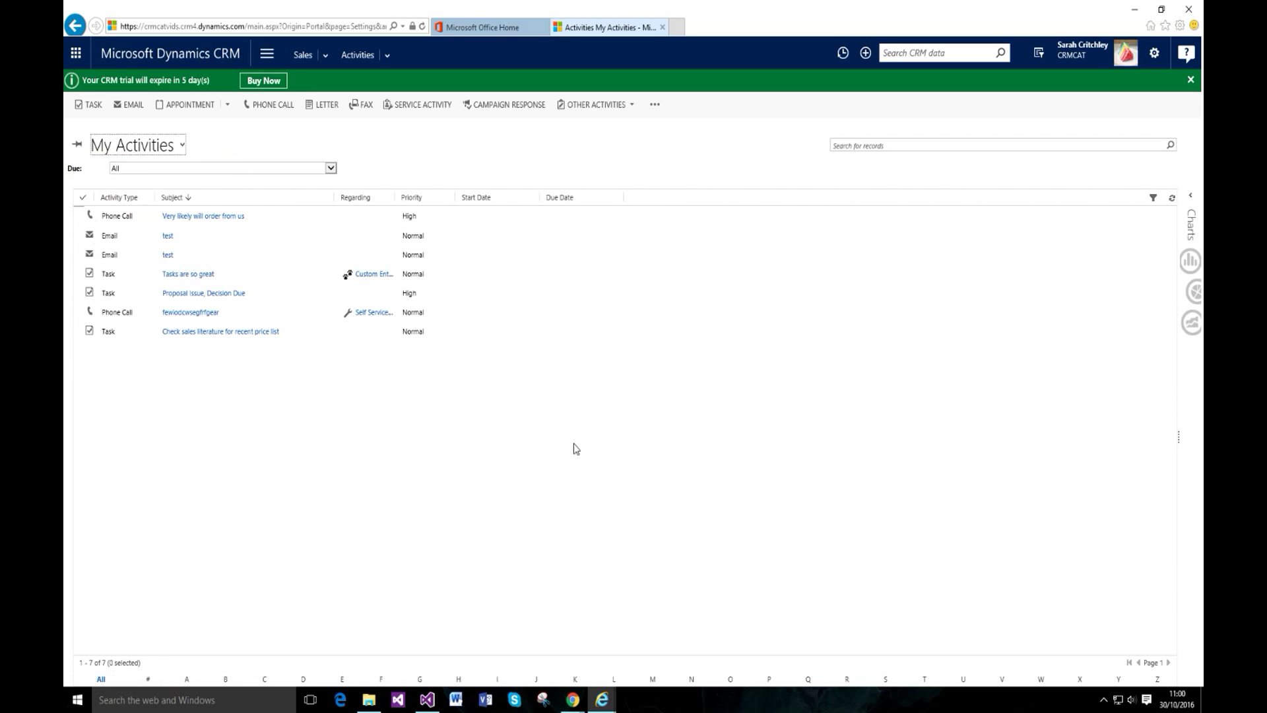
left_click(169, 153)
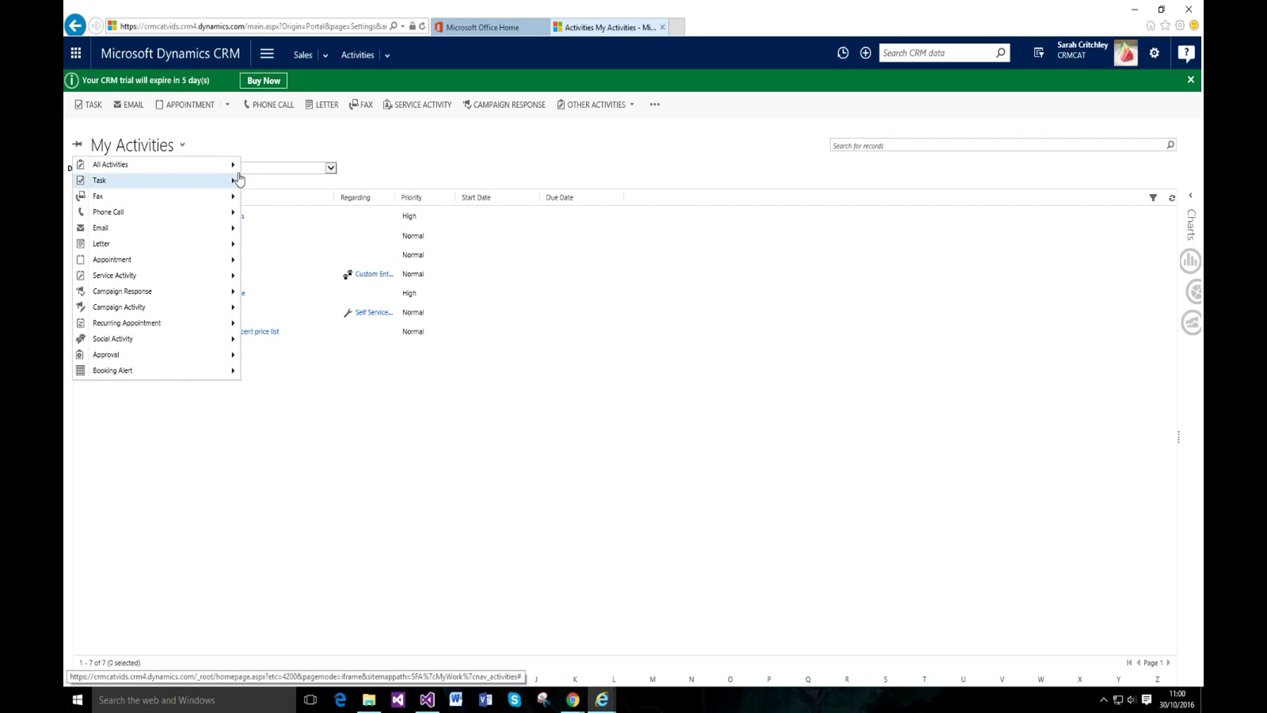
mouse_move(225, 172)
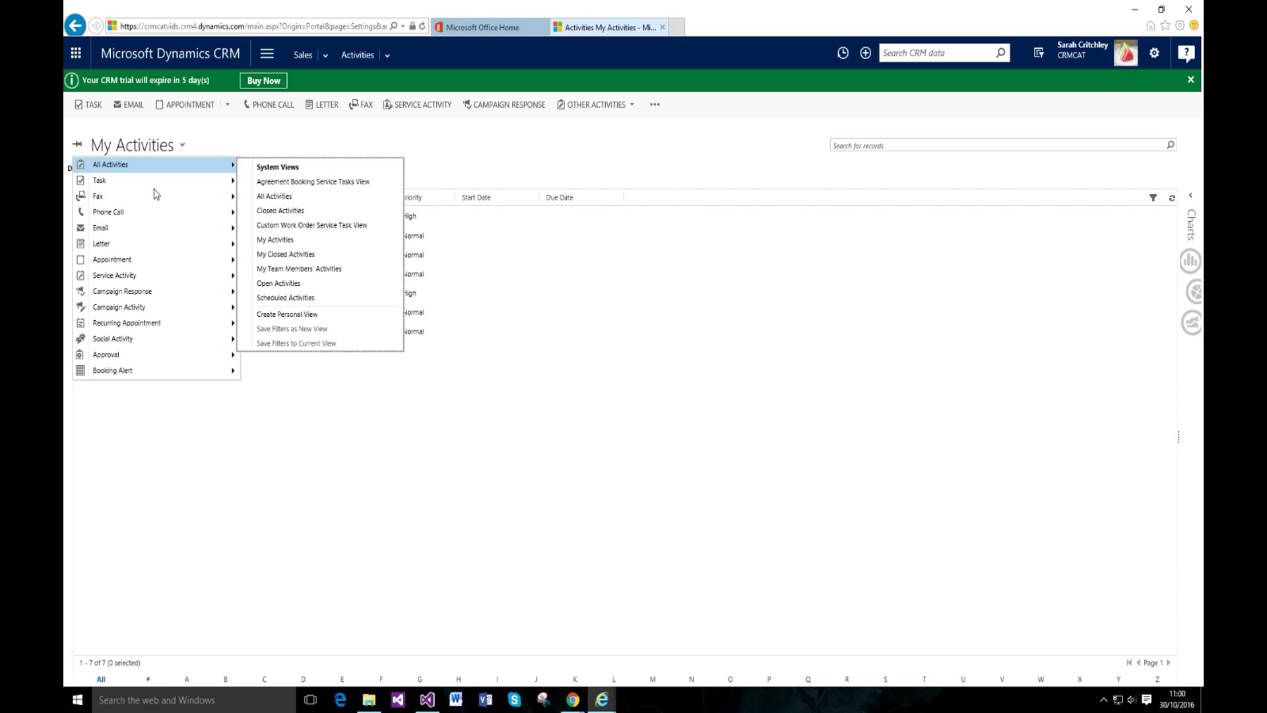
mouse_move(172, 185)
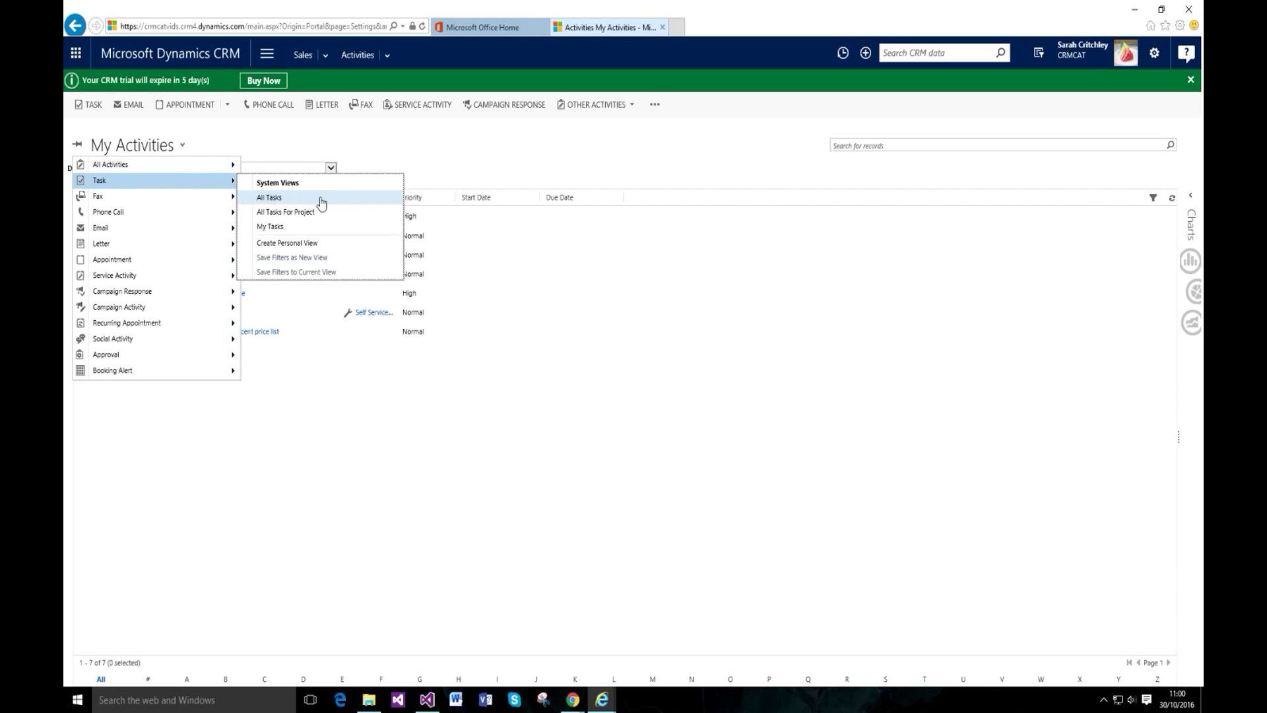
left_click(296, 229)
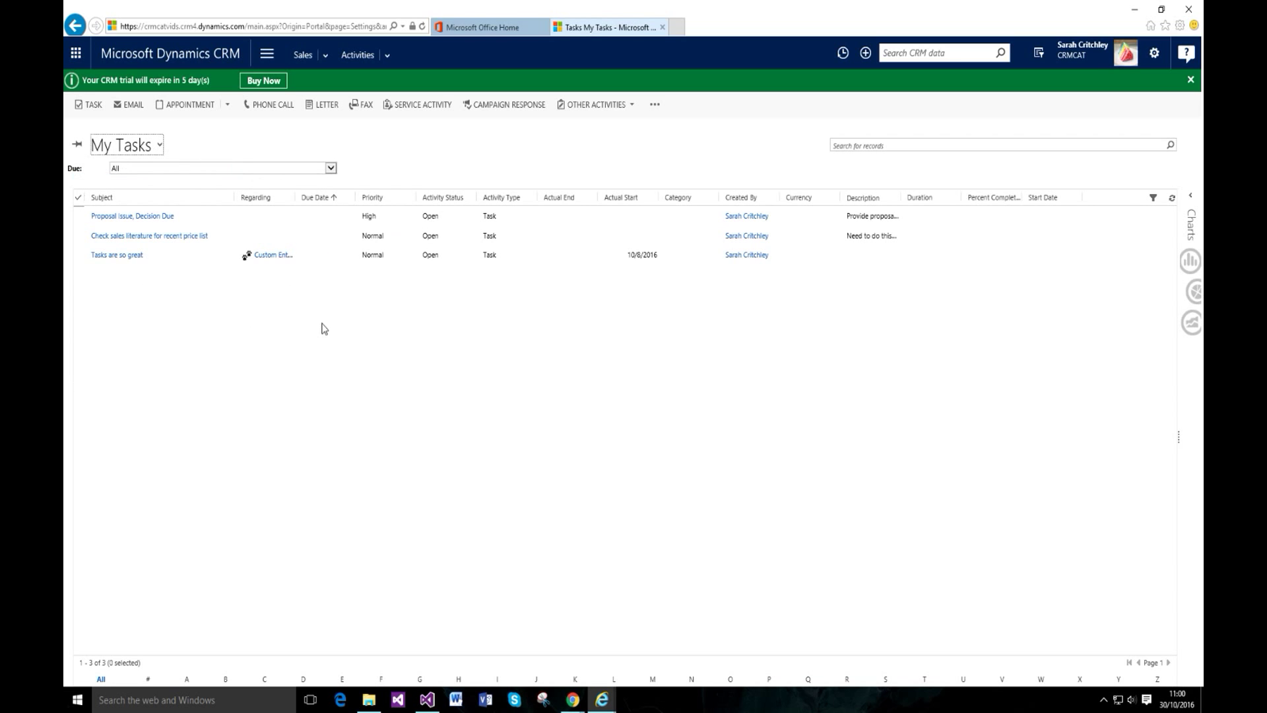
left_click(122, 147)
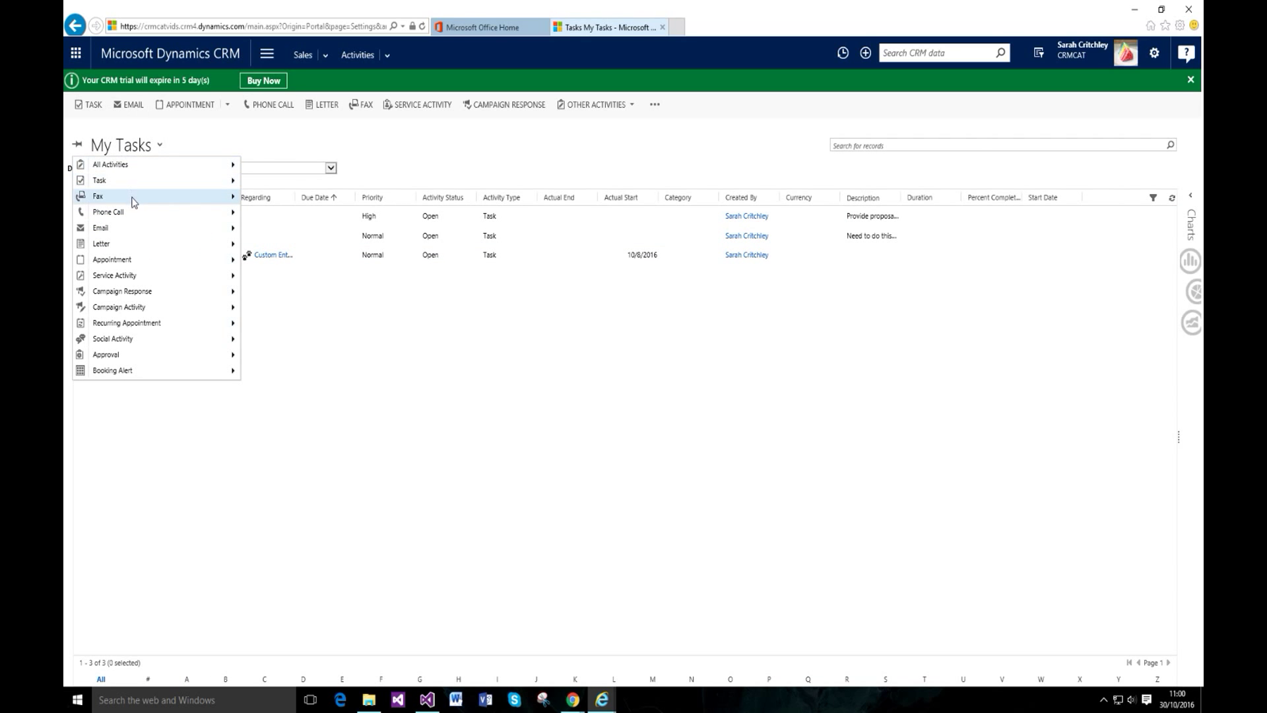
mouse_move(147, 213)
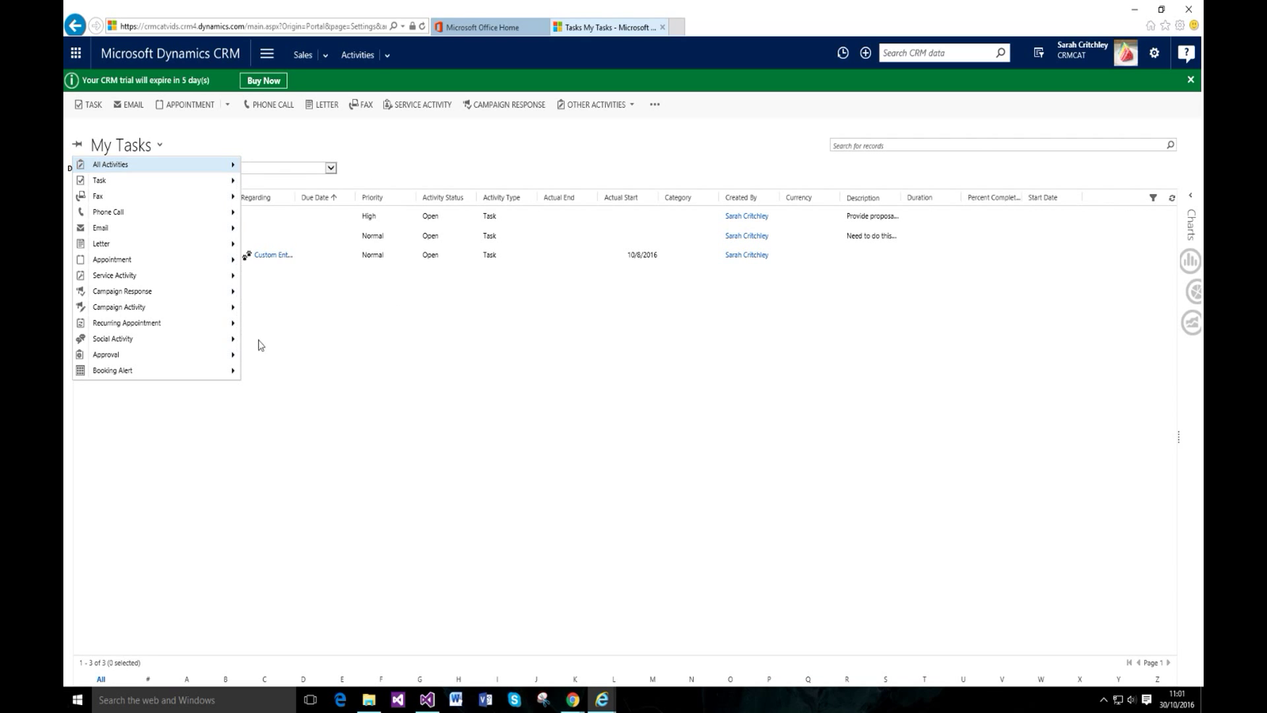
left_click(394, 325)
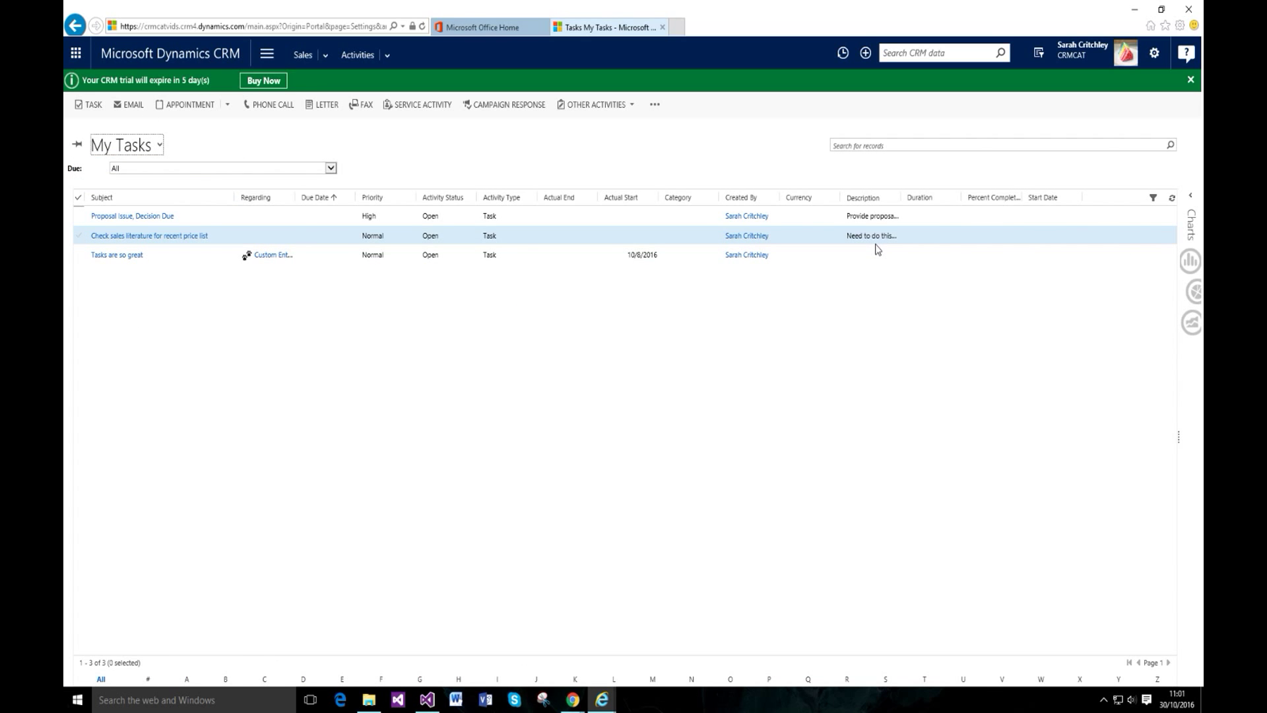